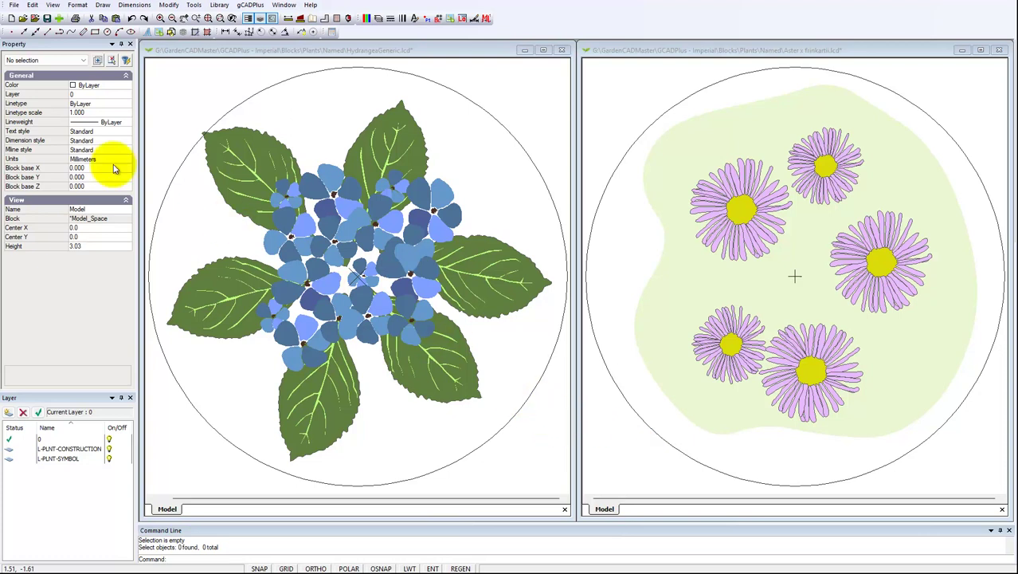
Preview the Asplenium nidis, Betula alba and Bougainvillea Mrs Butt symbols without opening any file.
left_click(22, 18)
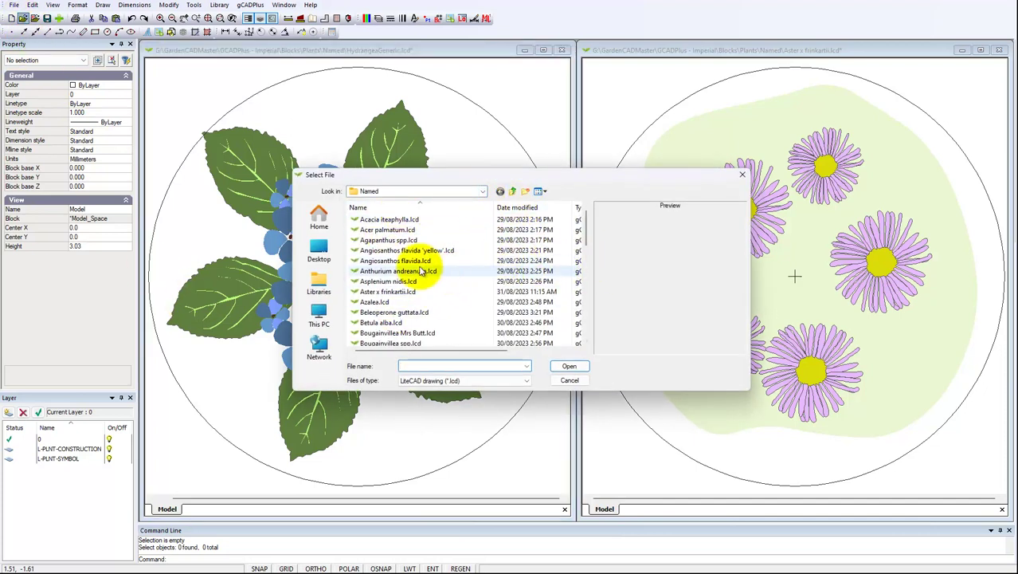
left_click(386, 282)
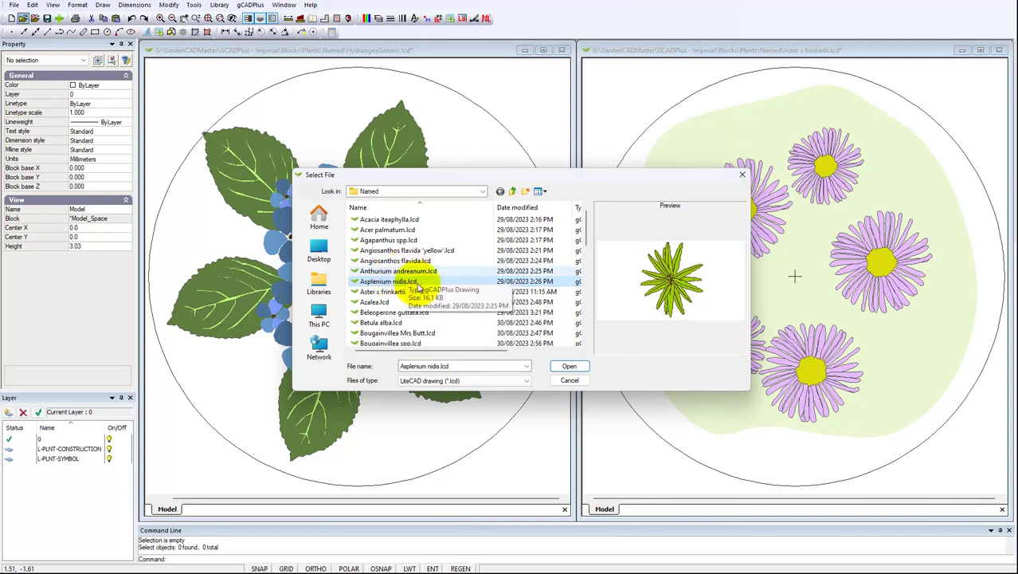
left_click(391, 323)
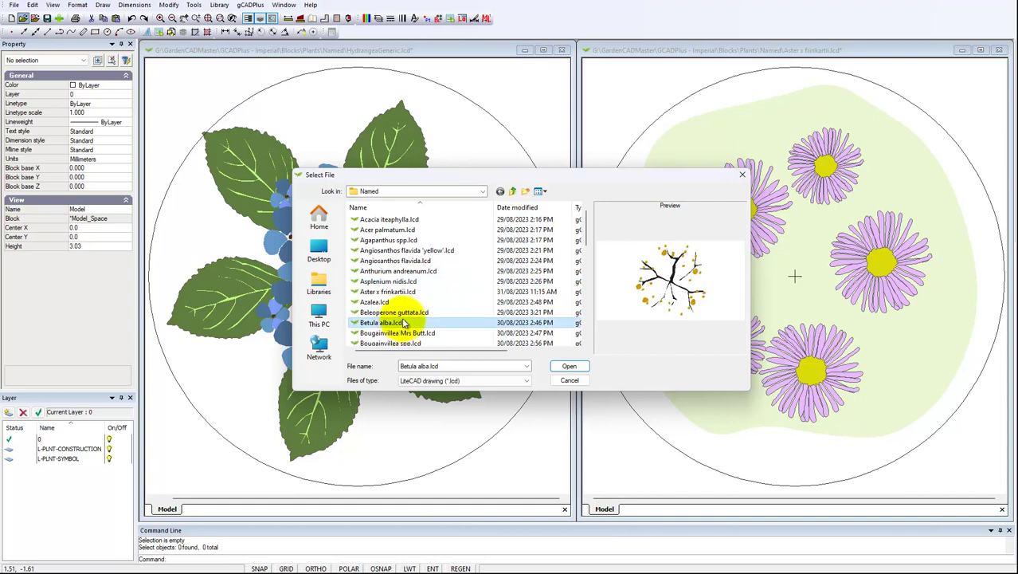
left_click(422, 333)
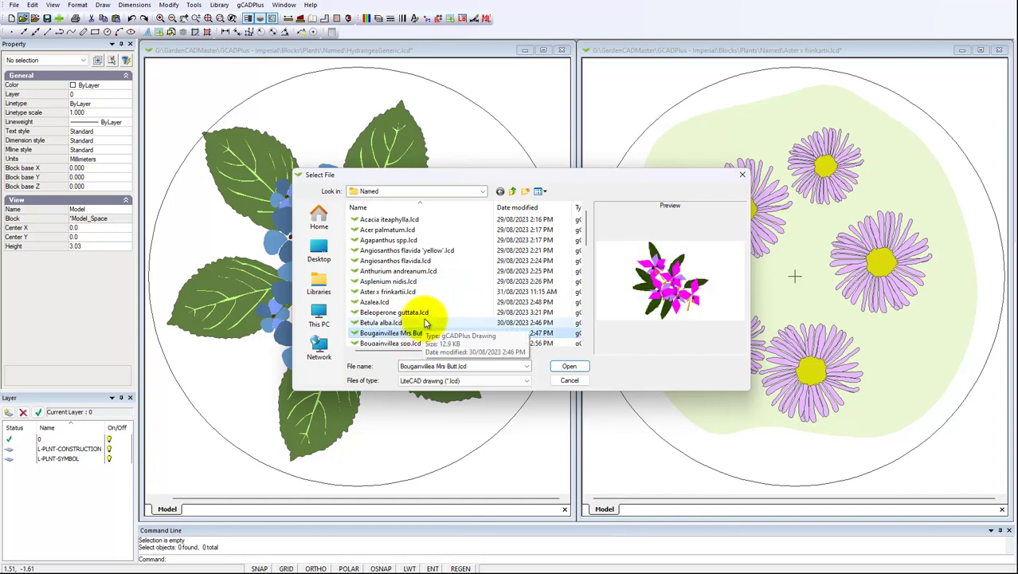
left_click(569, 380)
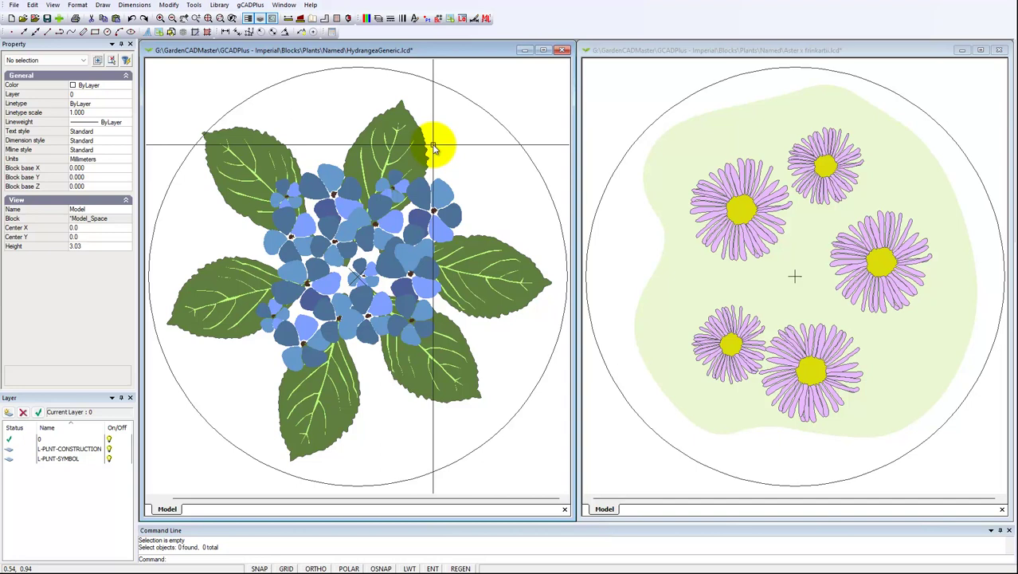
Hide and restore the plant symbol layer, then inspect the right-hand leaf.
left_click(663, 90)
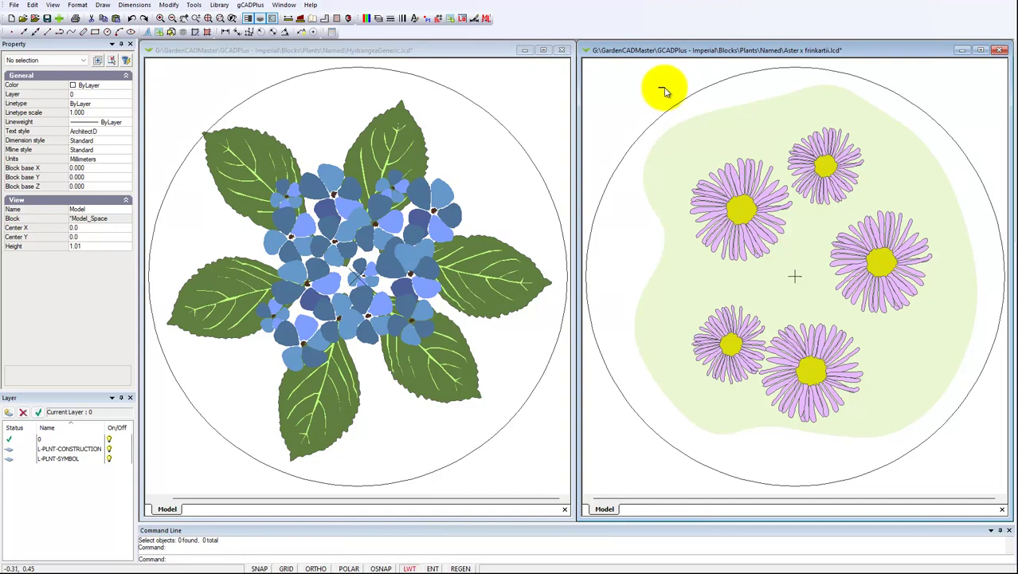
left_click(664, 94)
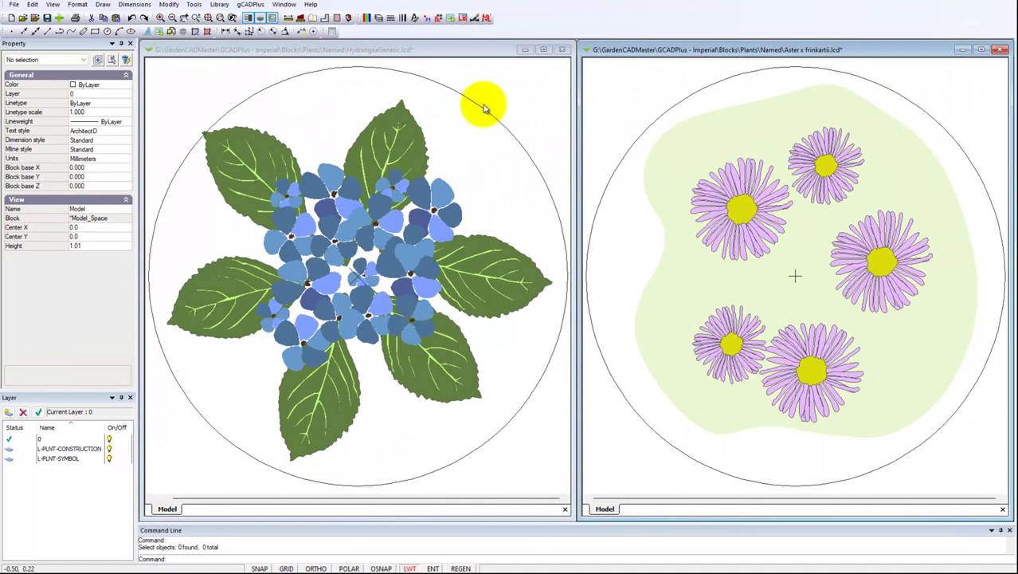
left_click(492, 83)
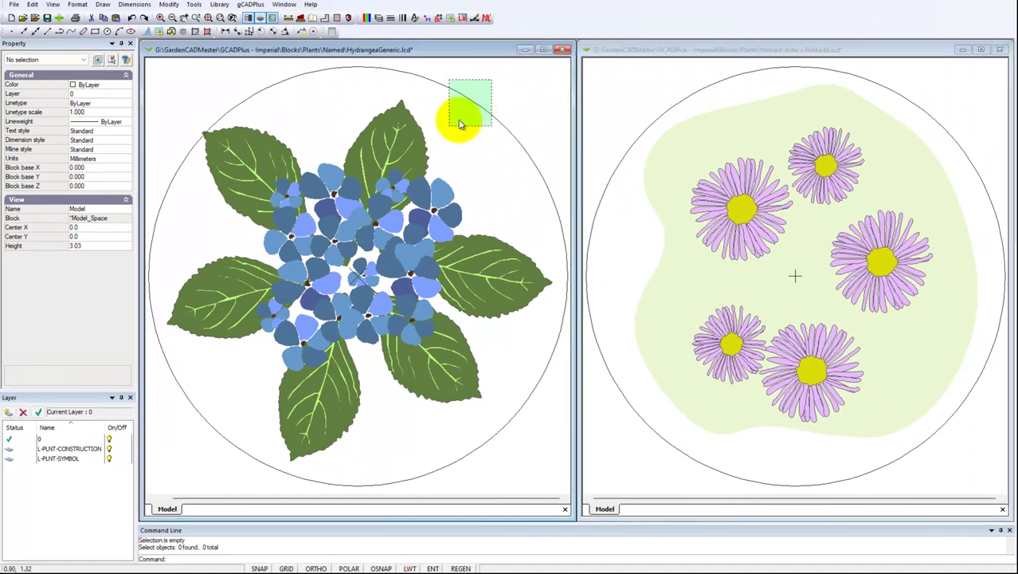
left_click(110, 458)
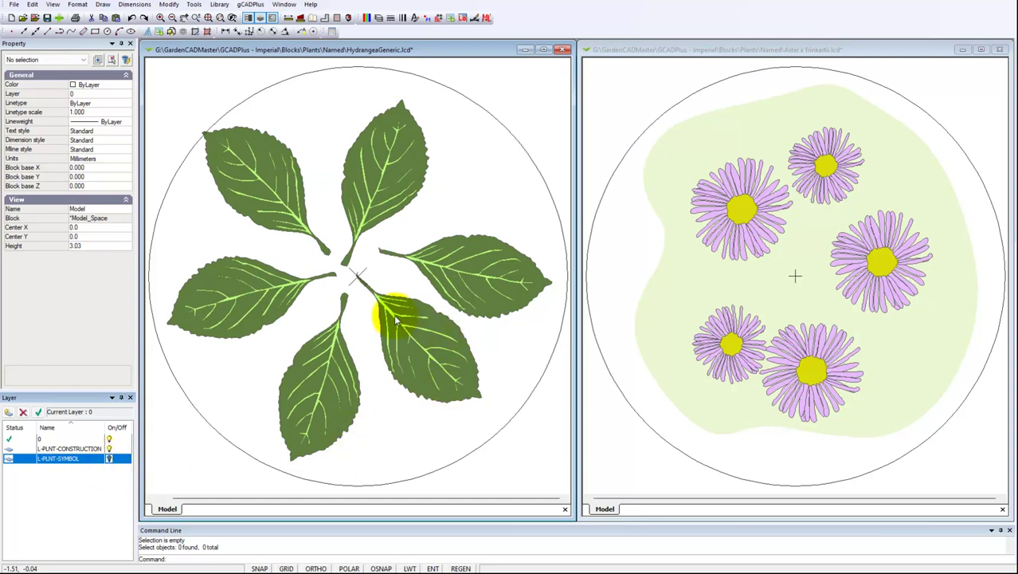
left_click(109, 458)
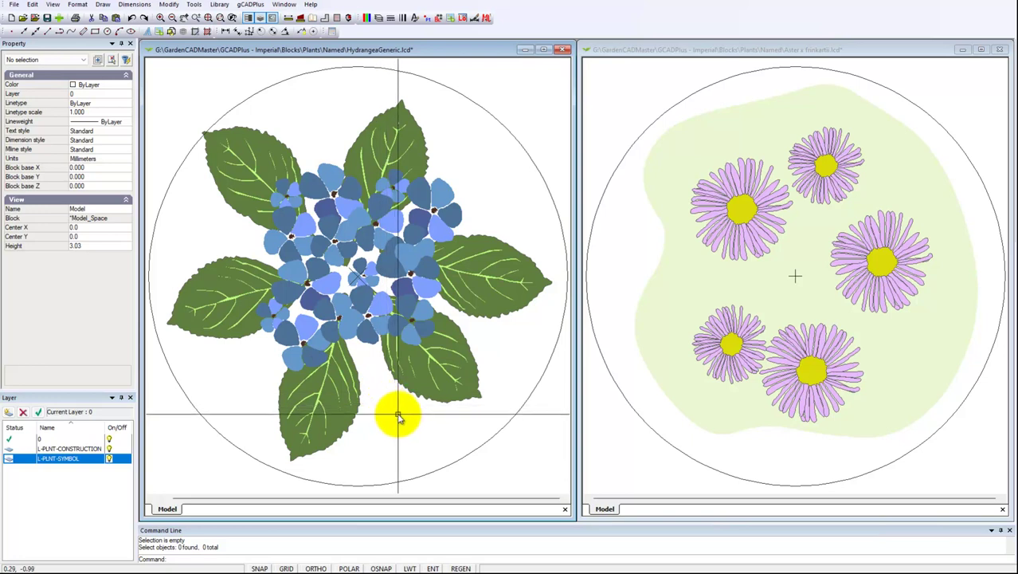
left_click(431, 378)
left_click(436, 368)
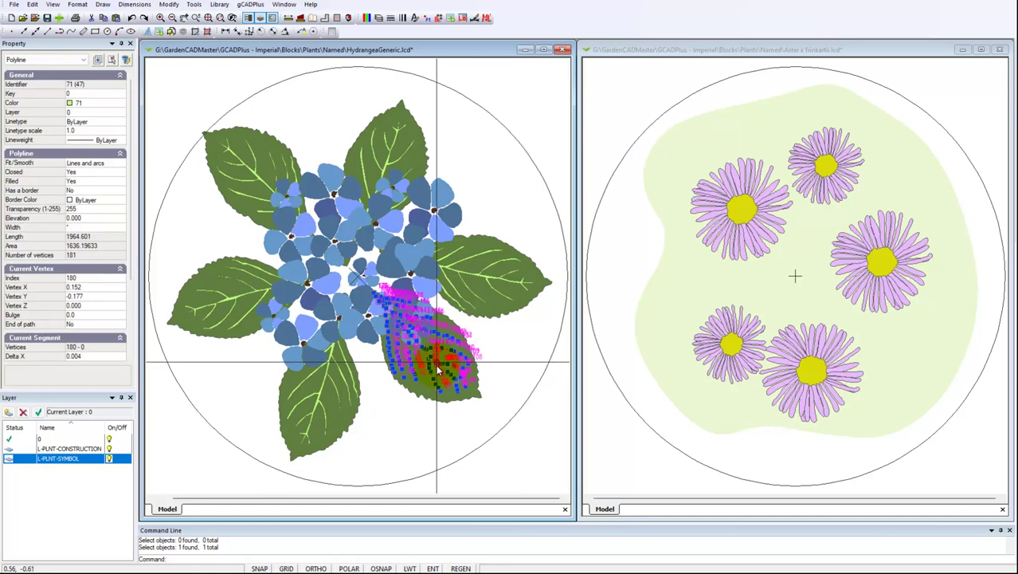
key("Escape")
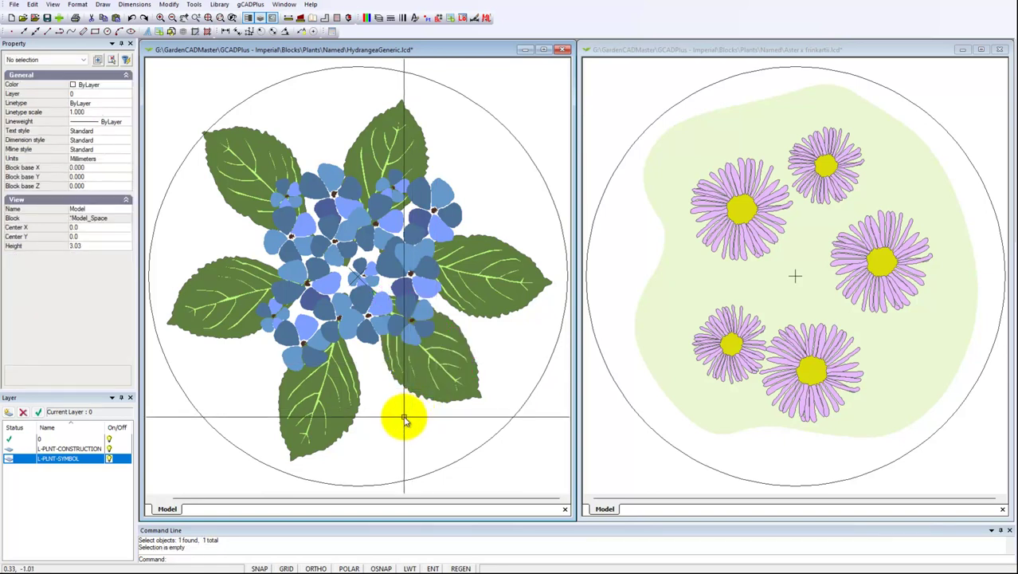
Move the four hydrangea flower-head blocks straight up above the leaves, then window-select the leaves.
scroll(408, 420, "down", 4)
left_click(365, 312)
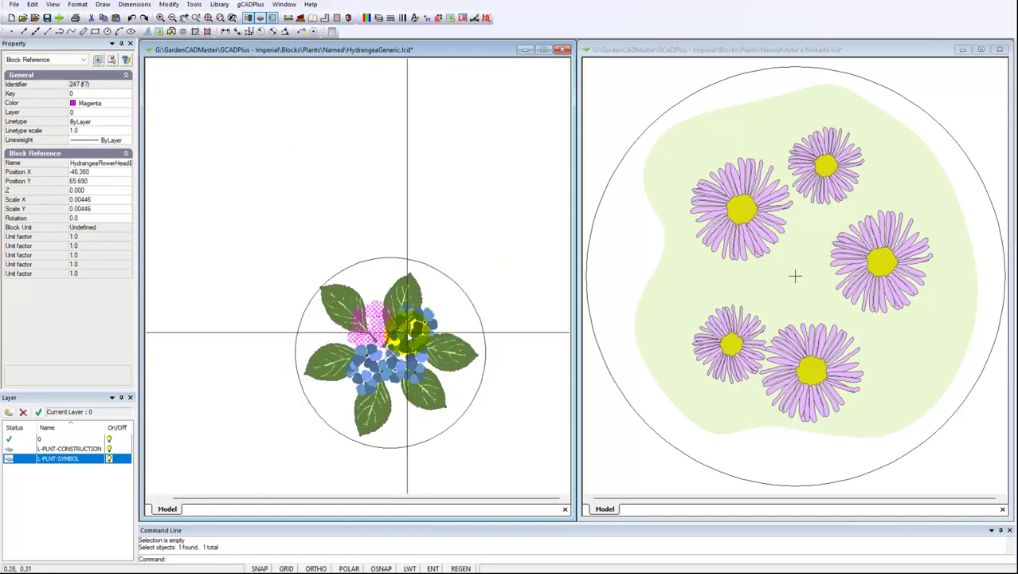
left_click(414, 321)
left_click(399, 372)
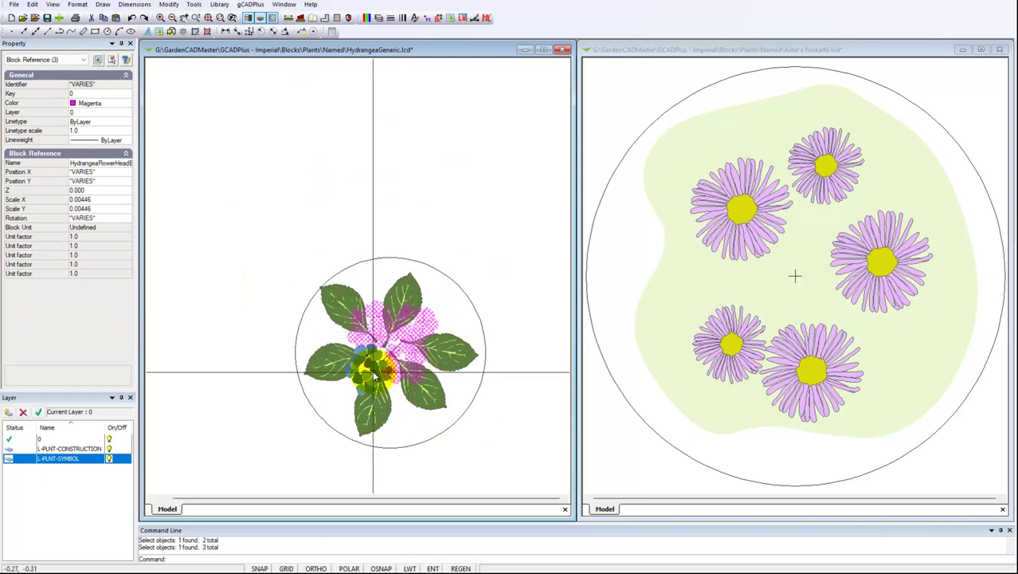
left_click(363, 366)
right_click(351, 381)
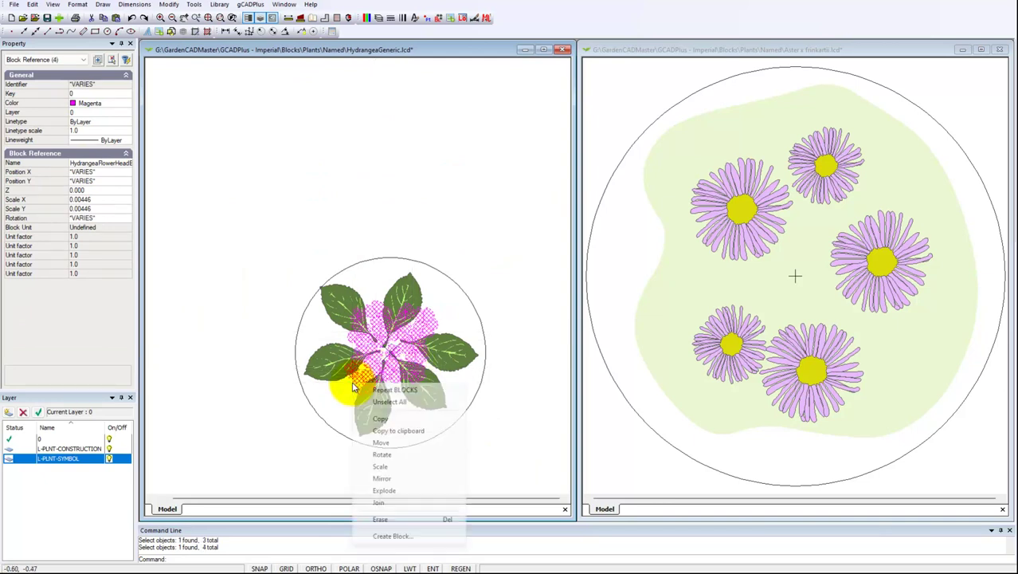
left_click(382, 443)
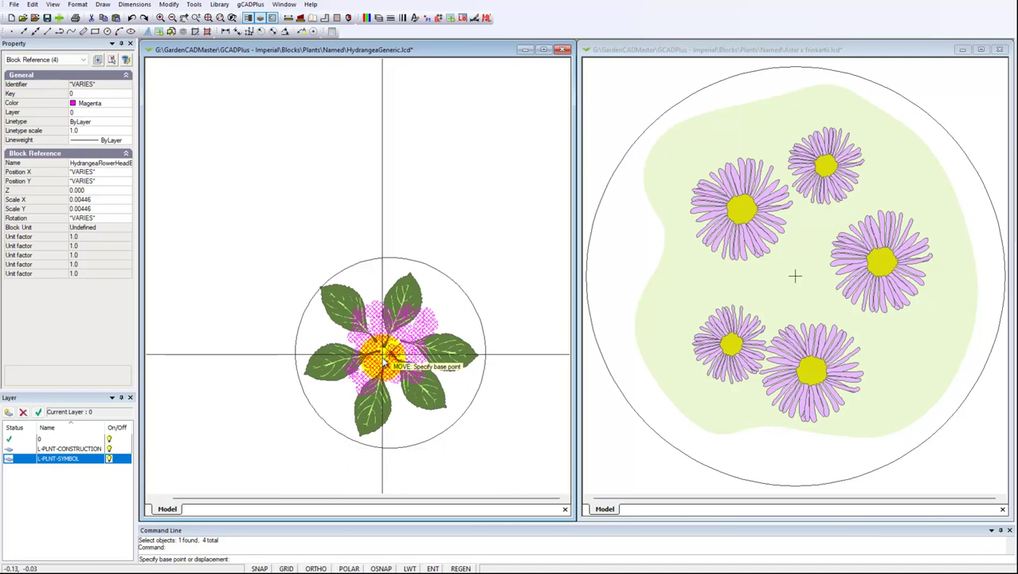
left_click(351, 567)
left_click(387, 351)
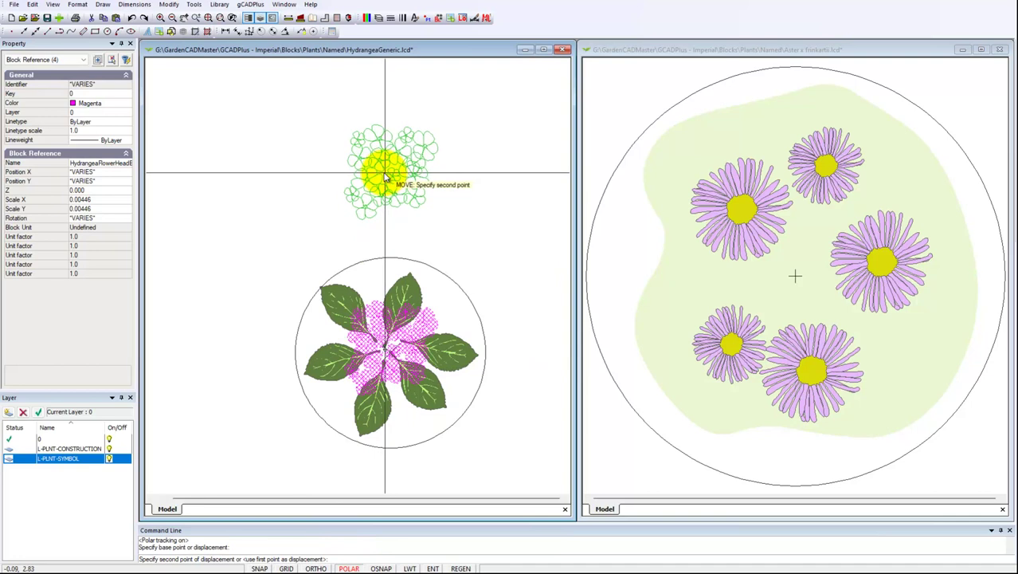
left_click(386, 177)
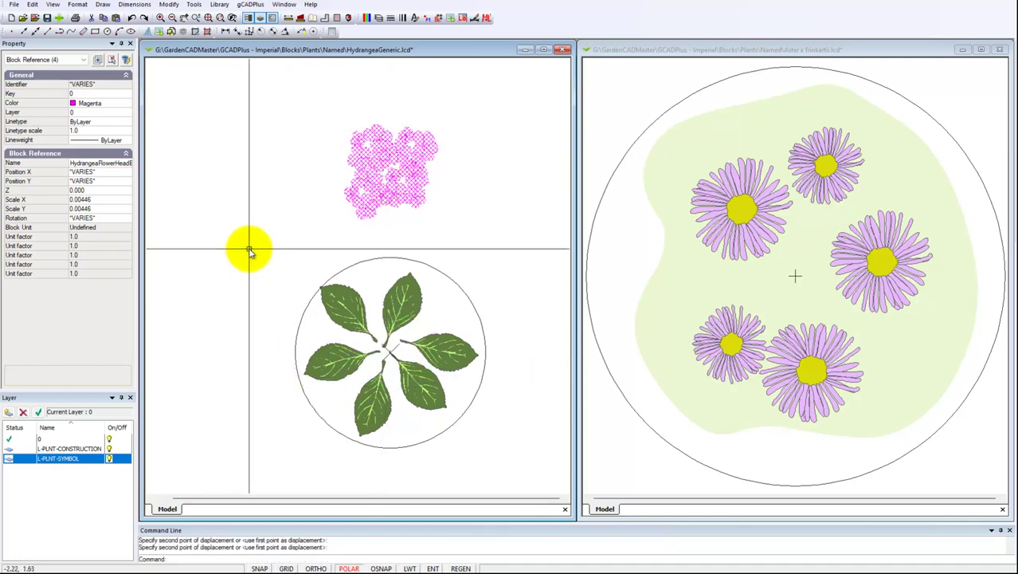
key("Escape")
left_click_drag(269, 250, 512, 475)
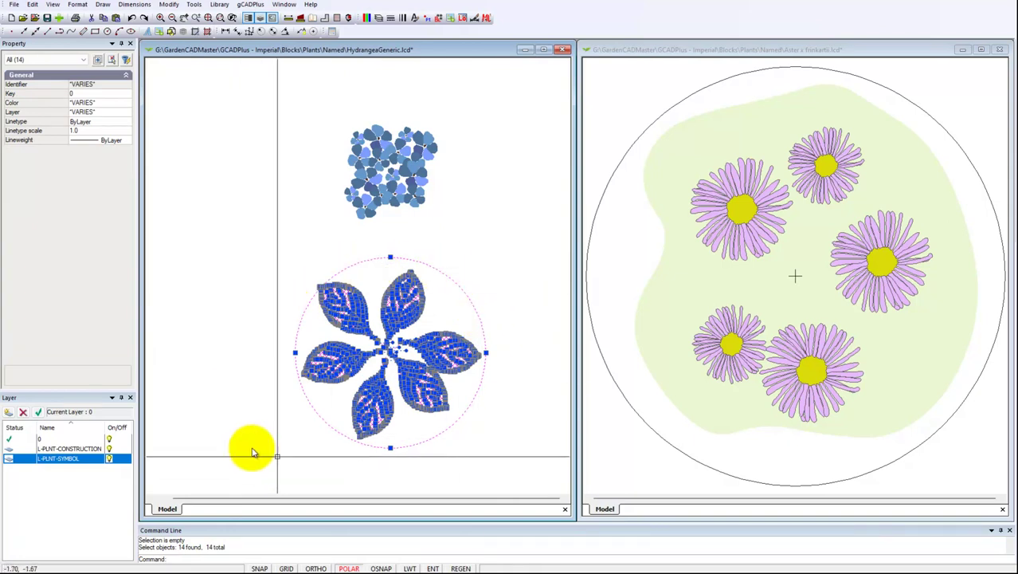
Hide the construction layer and put the twelve leaf polylines on L-PLNT-SYMBOL.
left_click(109, 448)
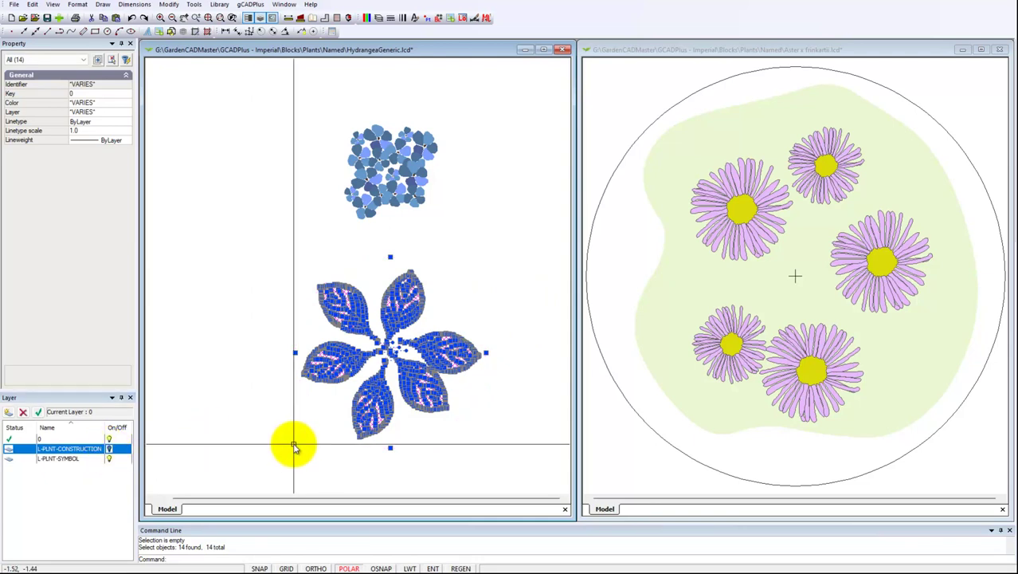
key("Escape")
left_click_drag(285, 263, 485, 444)
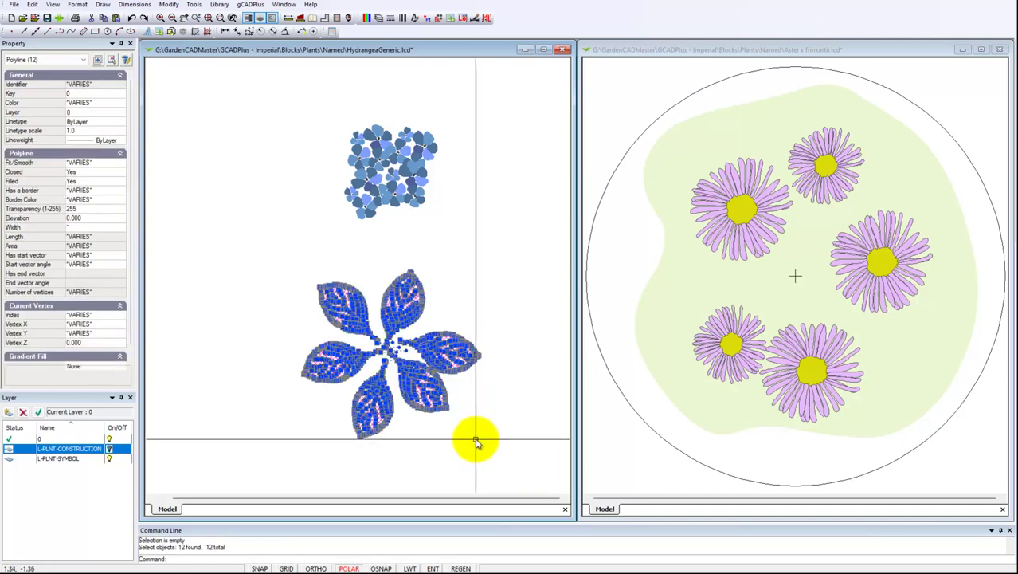
left_click(116, 111)
left_click(120, 113)
left_click(100, 139)
key("Escape")
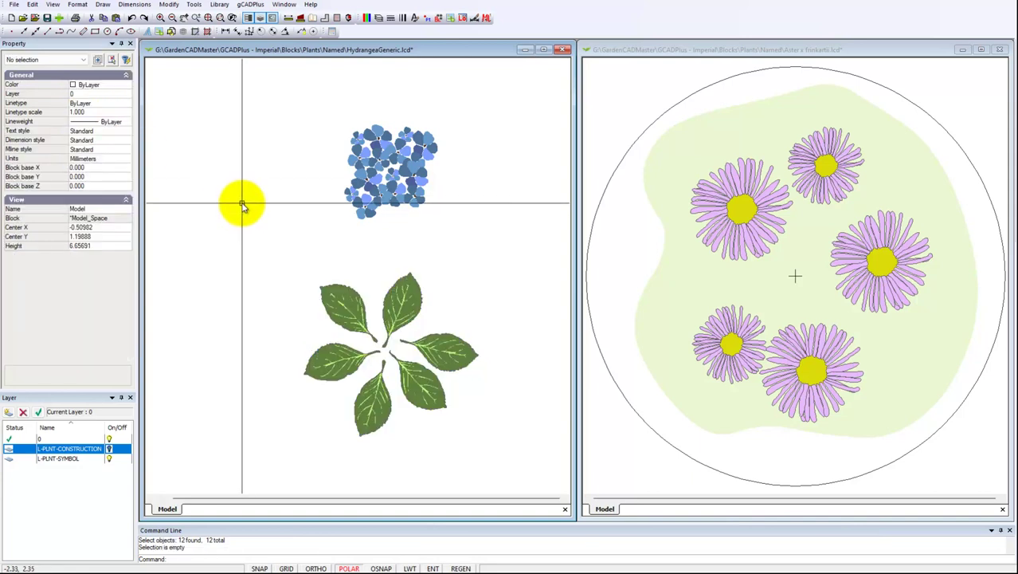
Move the four flower heads back onto the leaves' centre and zoom to extents.
left_click_drag(288, 108, 438, 225)
right_click(442, 238)
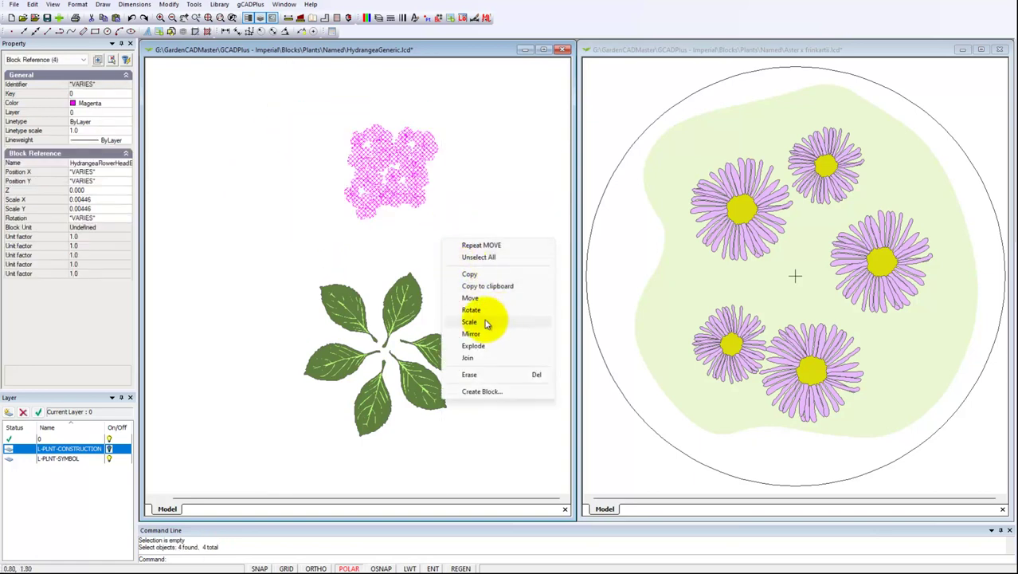
left_click(473, 298)
left_click(391, 170)
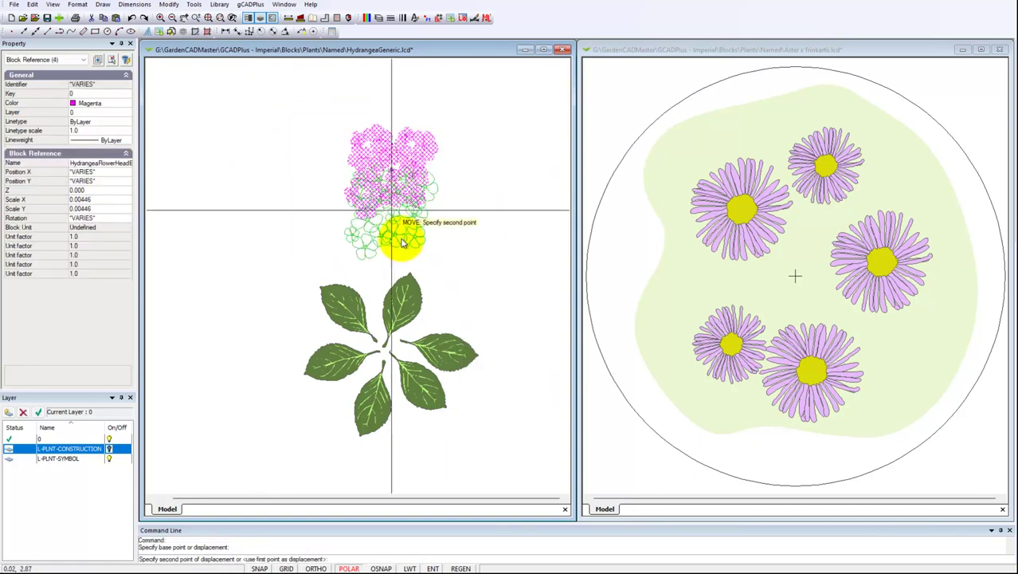
left_click(386, 356)
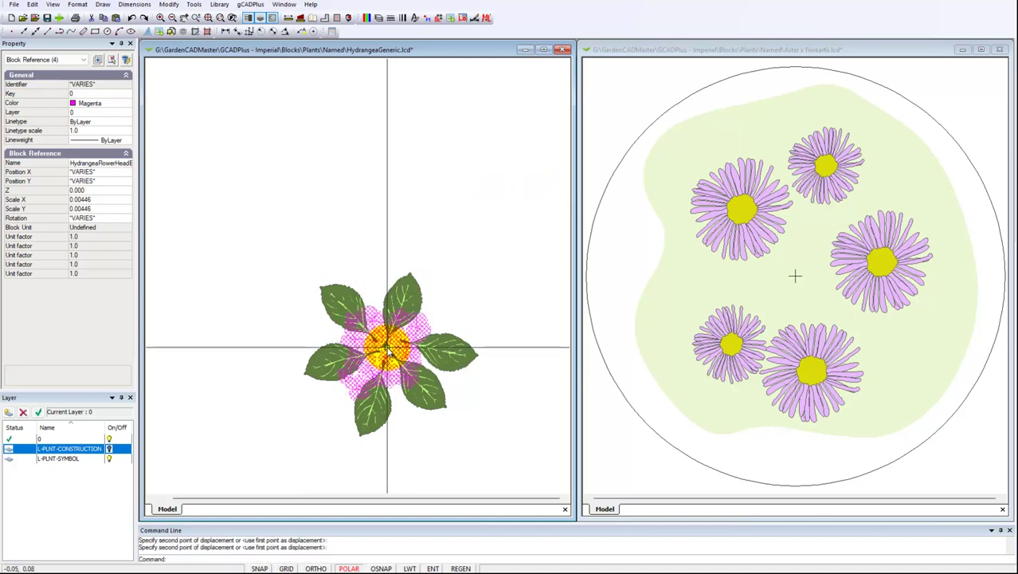
right_click(466, 217)
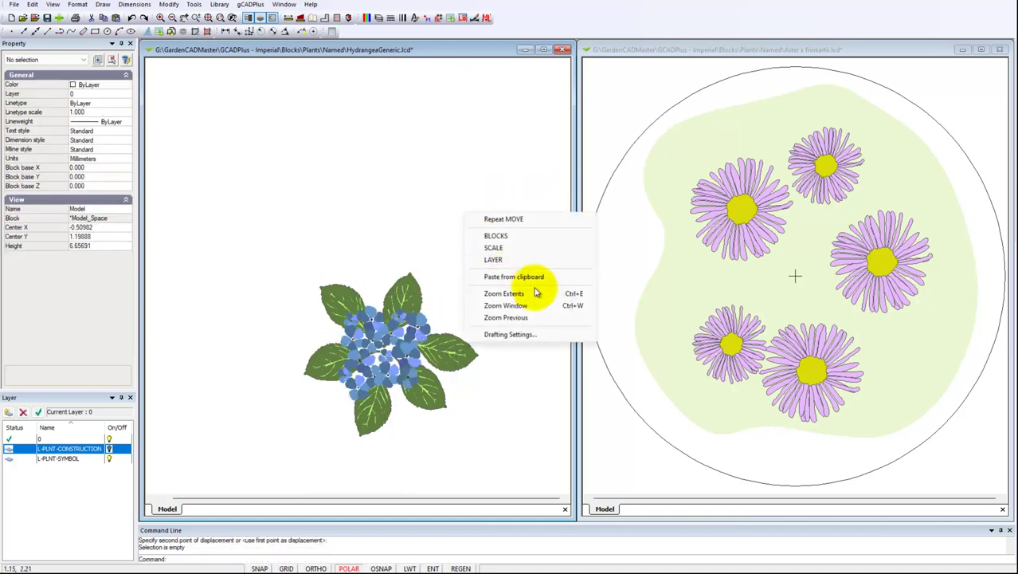
left_click(508, 294)
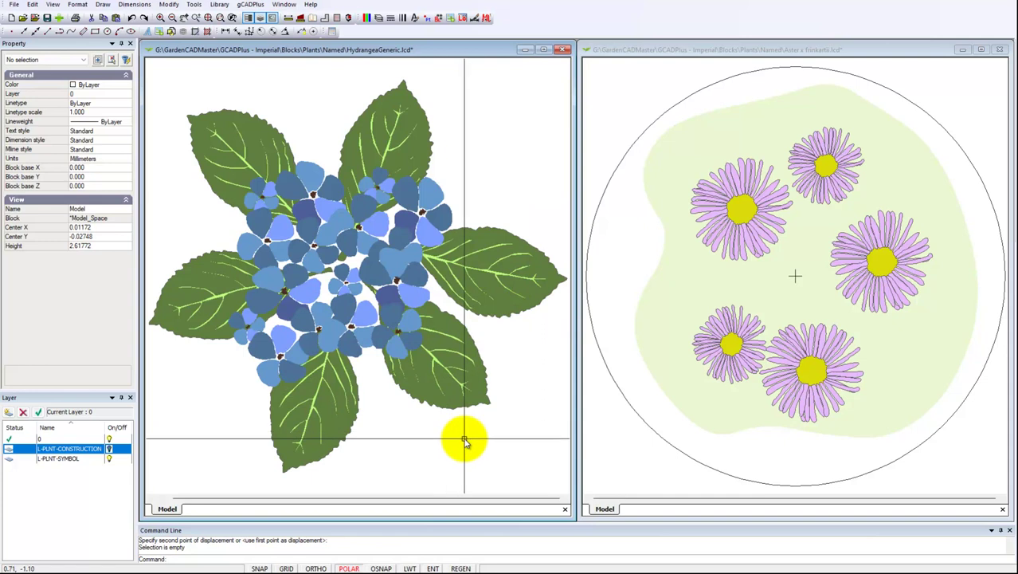
scroll(465, 443, "down", 2)
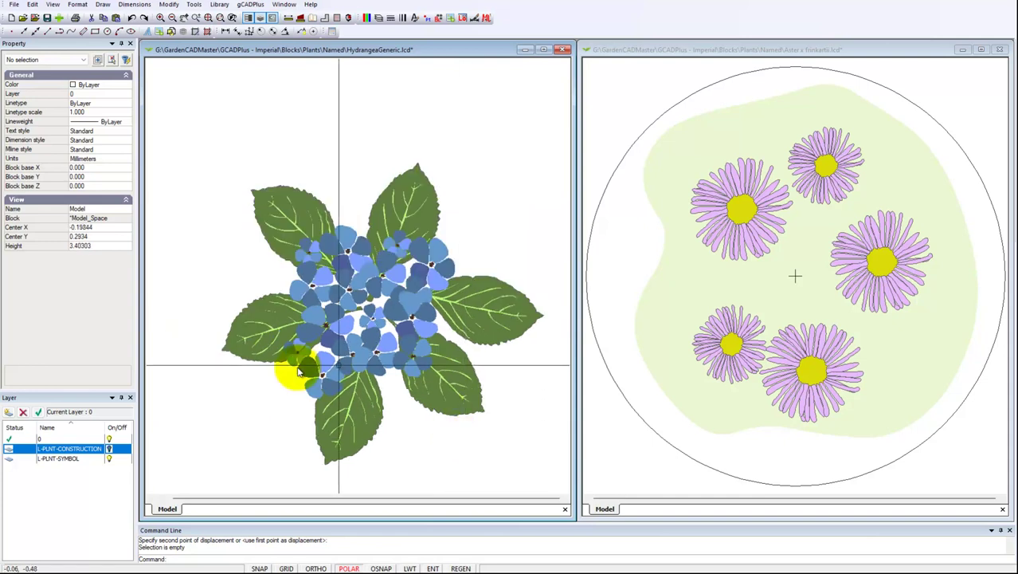
Turn L-PLNT-CONSTRUCTION on and hide L-PLNT-SYMBOL in both the Hydrangea and Aster drawings.
left_click(110, 449)
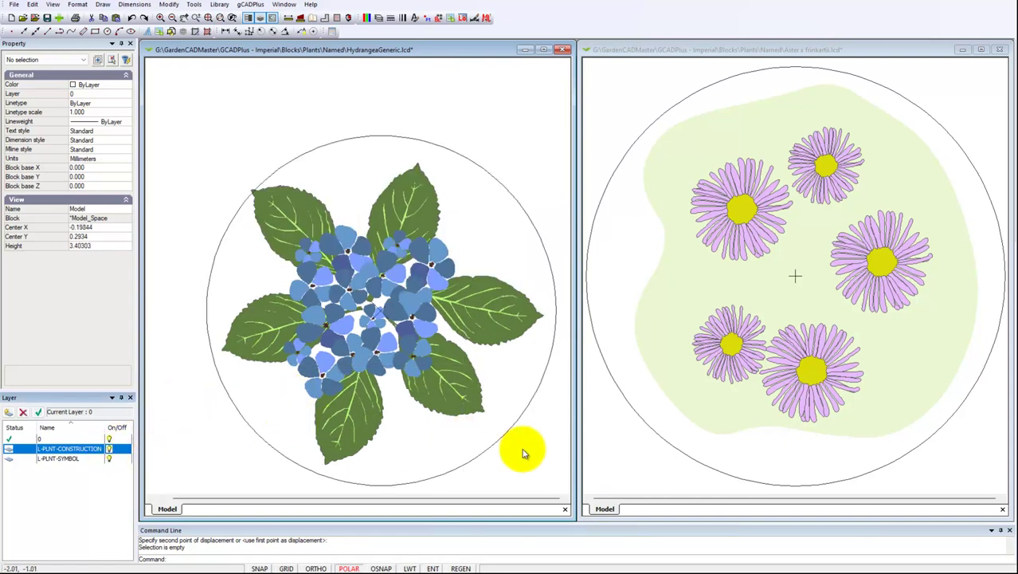
left_click(661, 478)
left_click(650, 472)
left_click(683, 404)
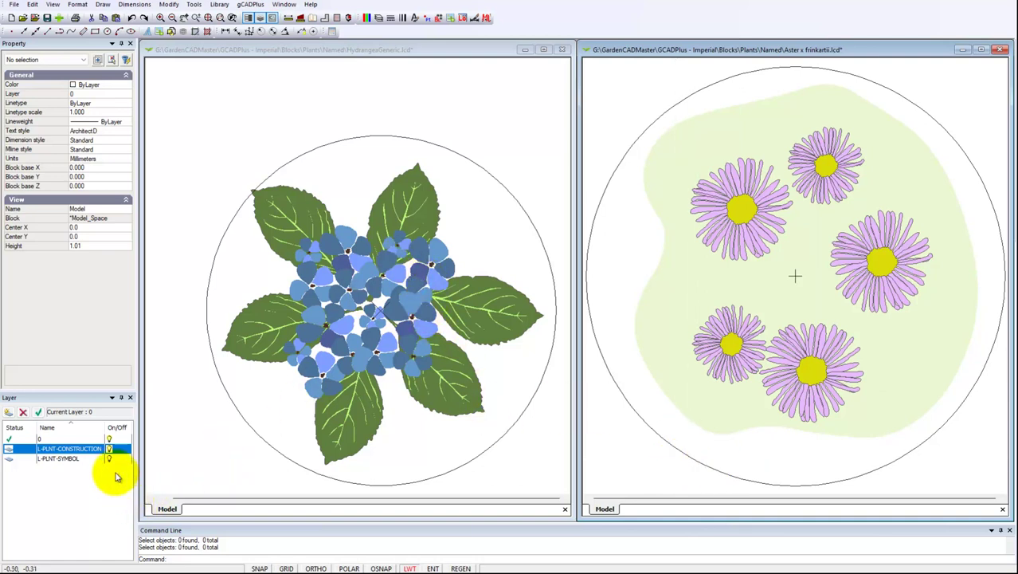
left_click(237, 471)
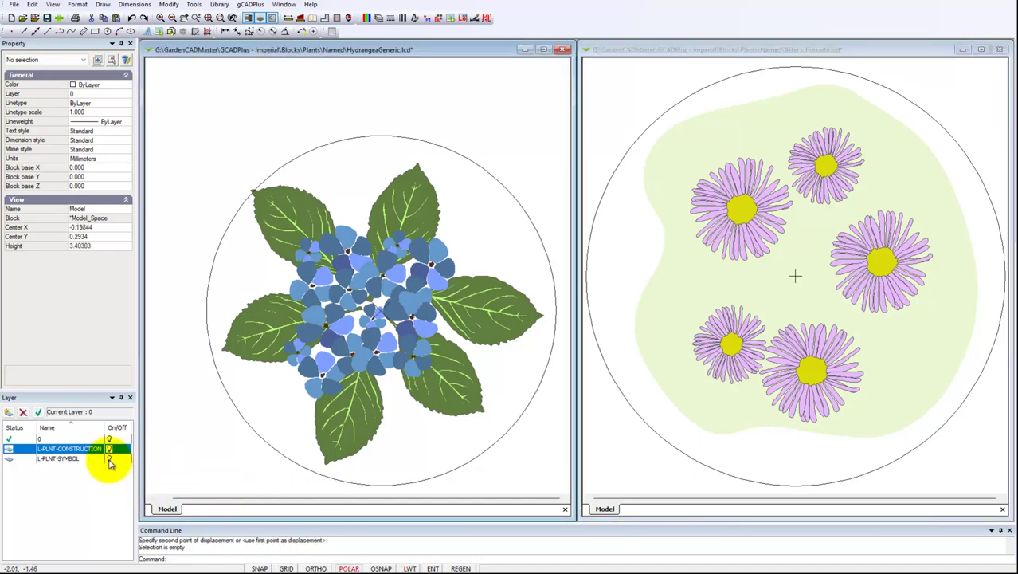
left_click(109, 460)
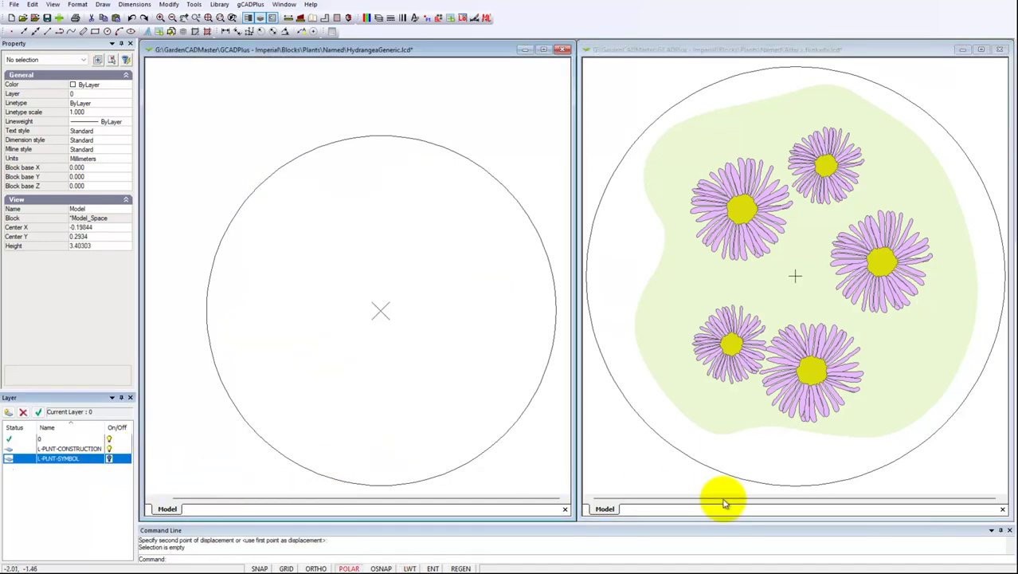
left_click(668, 470)
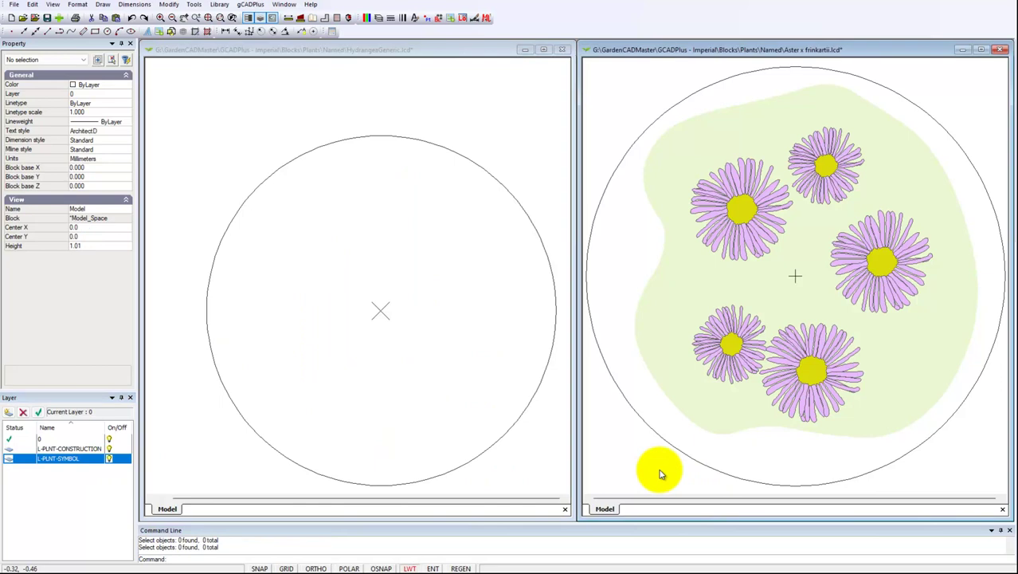
left_click(109, 460)
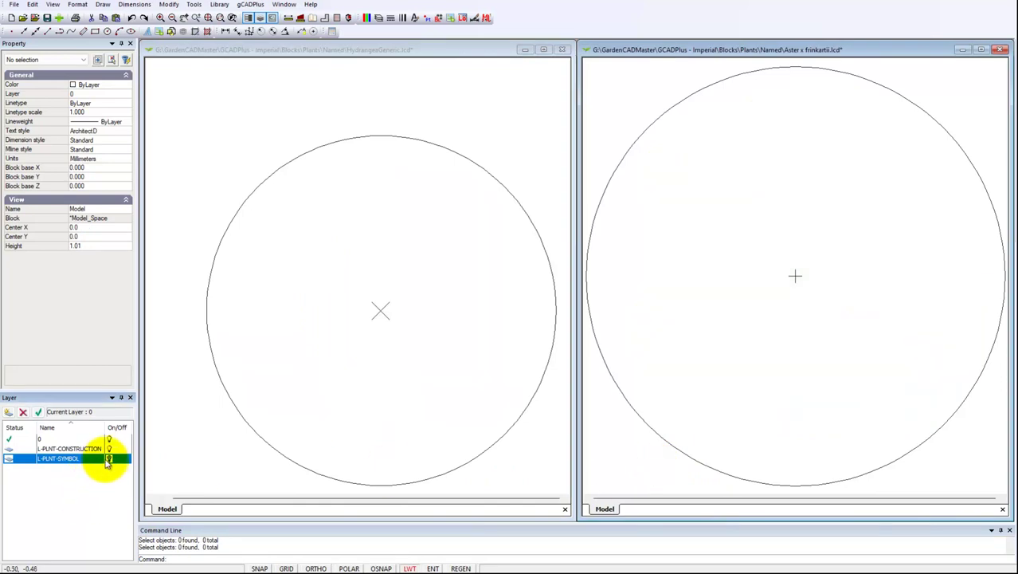
Check the current point style, inspect the hydrangea's centre point, and regenerate the display.
left_click(78, 4)
left_click(101, 78)
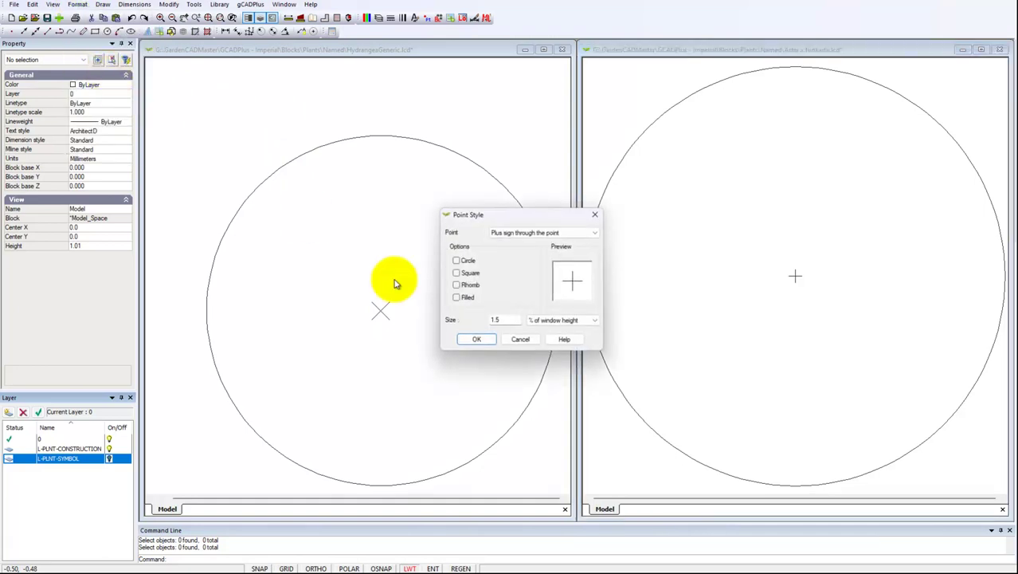
left_click(478, 339)
left_click(502, 356)
left_click(382, 310)
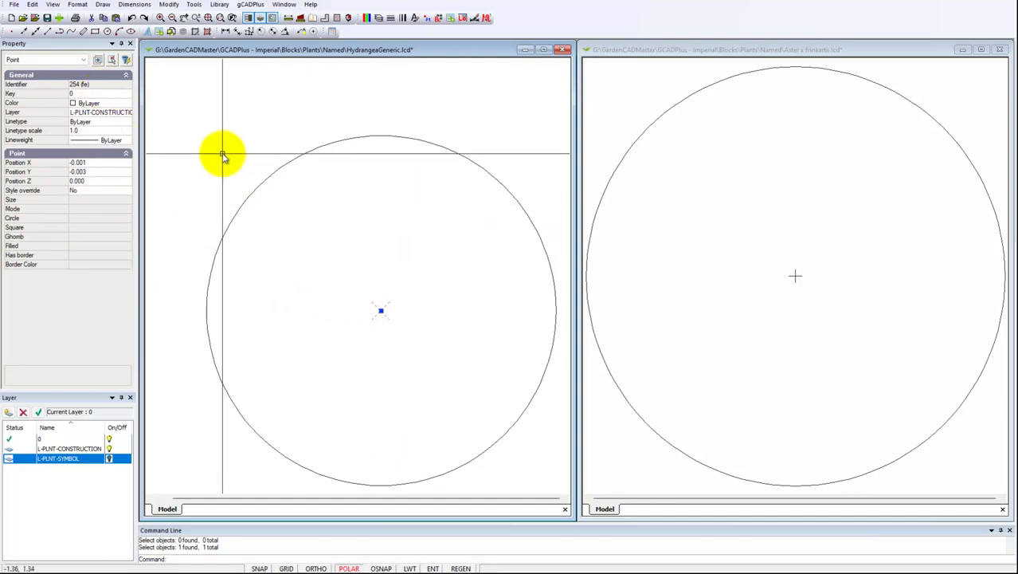
key("Escape")
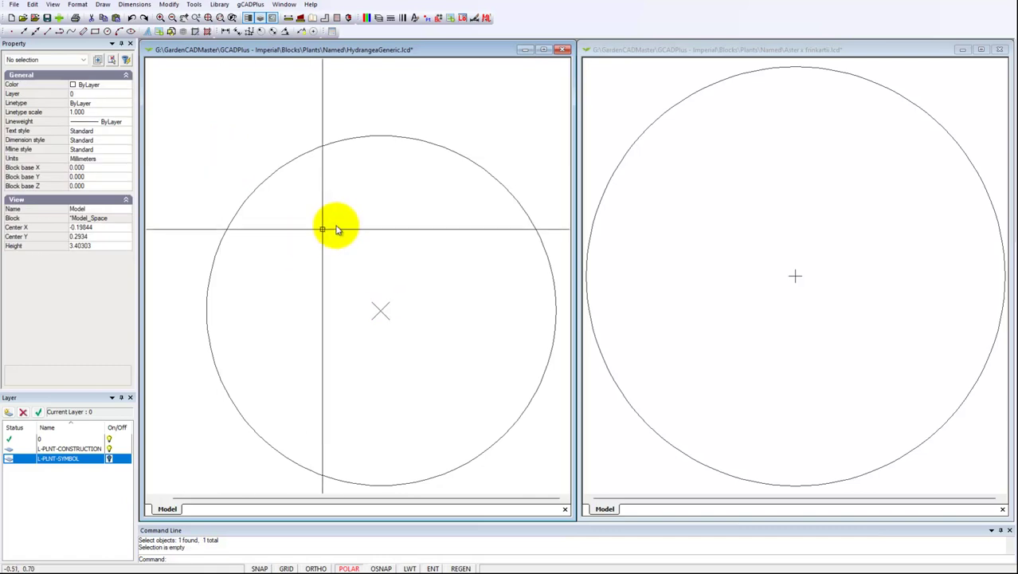
right_click(344, 230)
key("Escape")
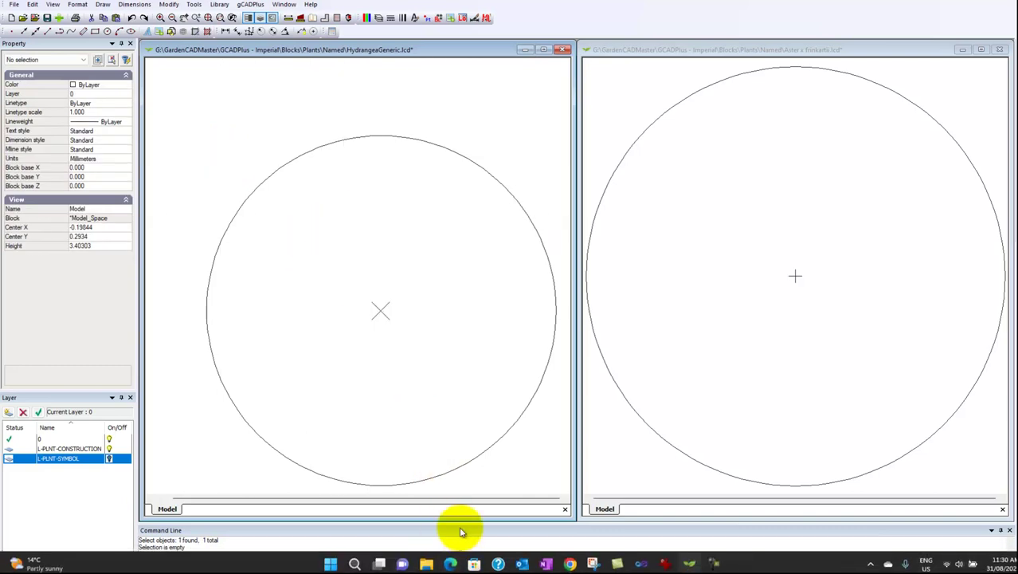
left_click(461, 568)
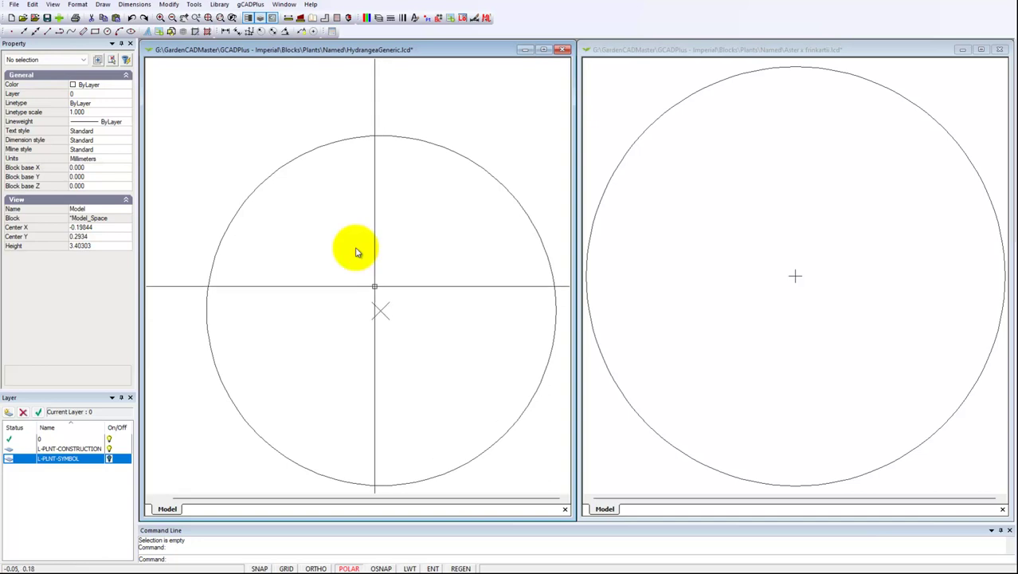
Set the point style to a plus sign at 1.5% of window height.
left_click(78, 5)
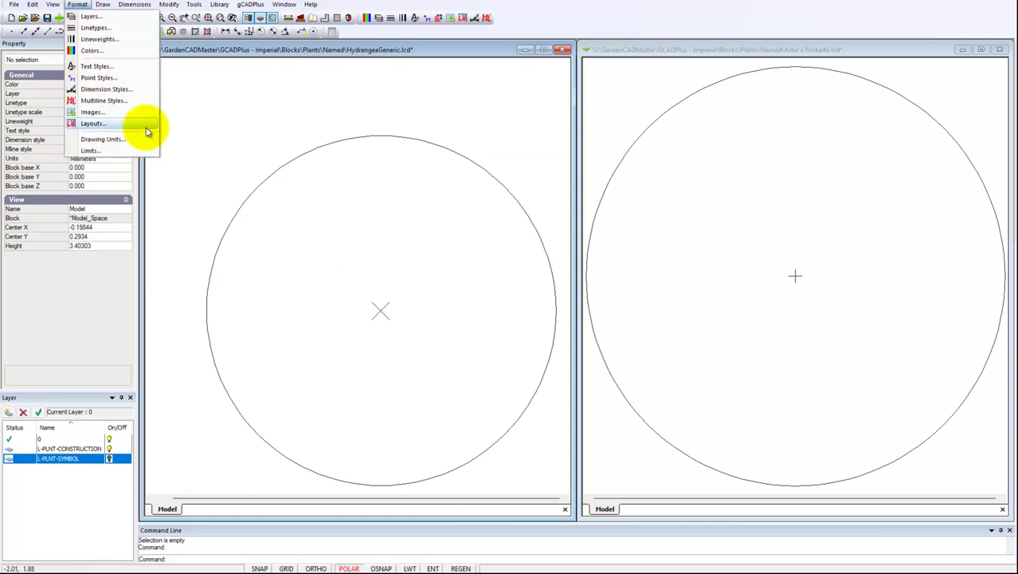
left_click(99, 78)
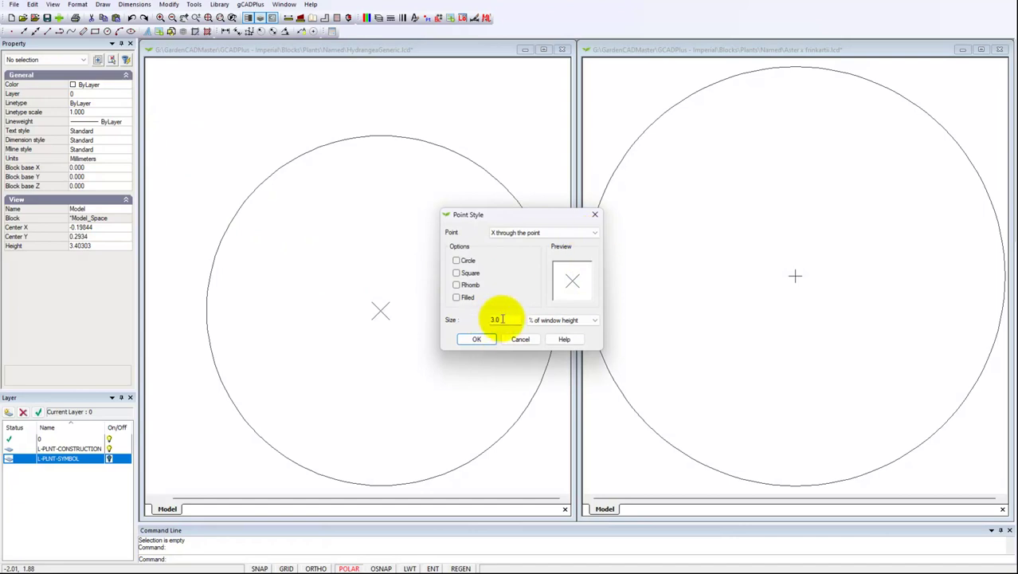
left_click_drag(498, 320, 478, 317)
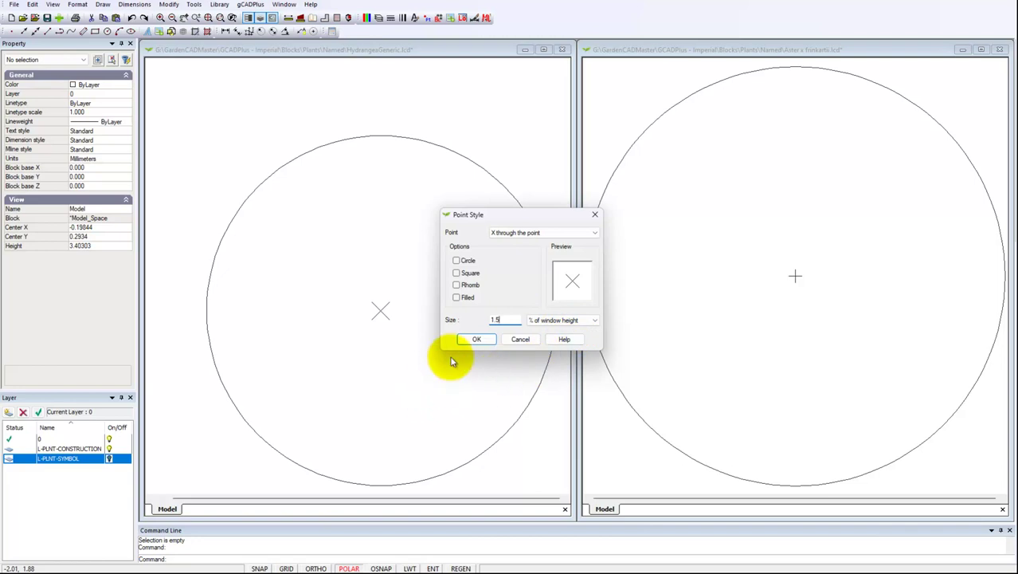
left_click(596, 233)
left_click(530, 257)
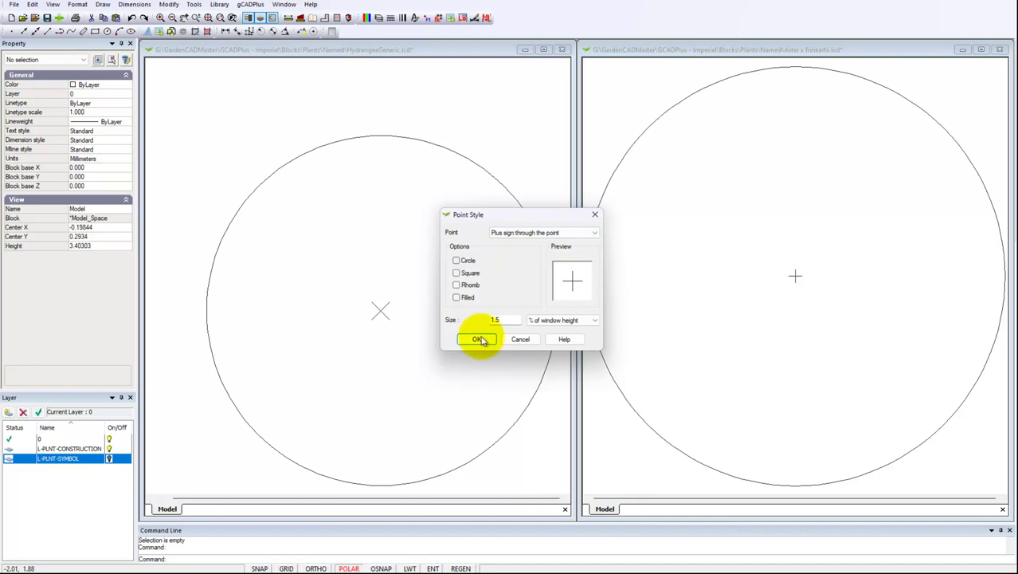
left_click(477, 338)
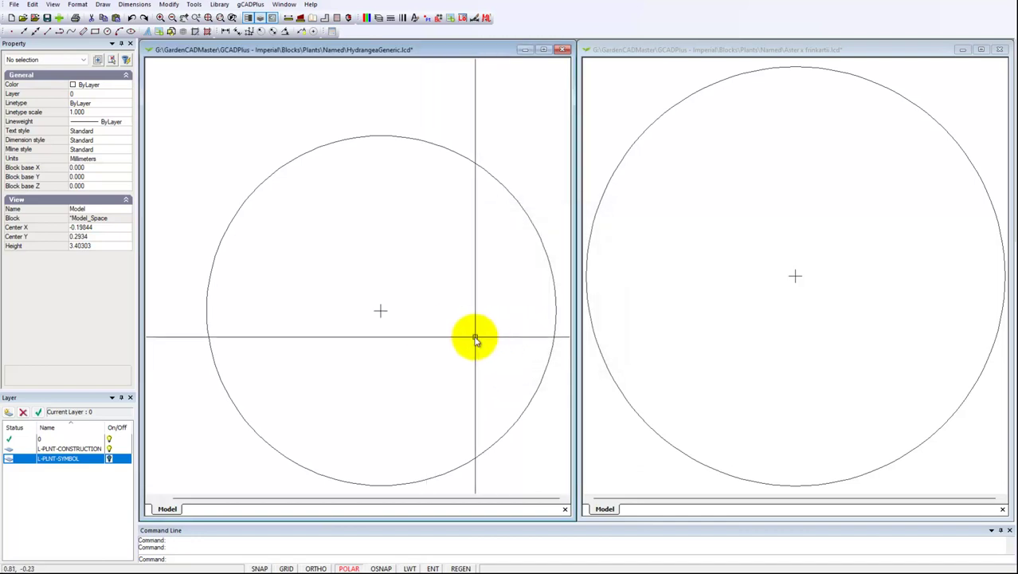
Turn L-PLNT-SYMBOL back on and select the outer circle to read centre 0,0, radius 1.5.
right_click(435, 313)
left_click(490, 392)
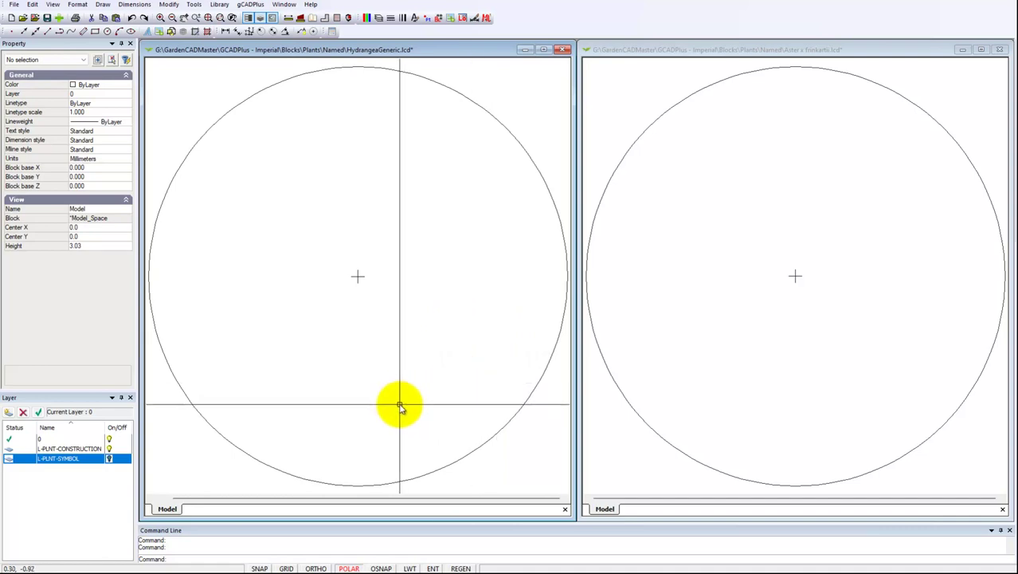
scroll(403, 407, "down", 3)
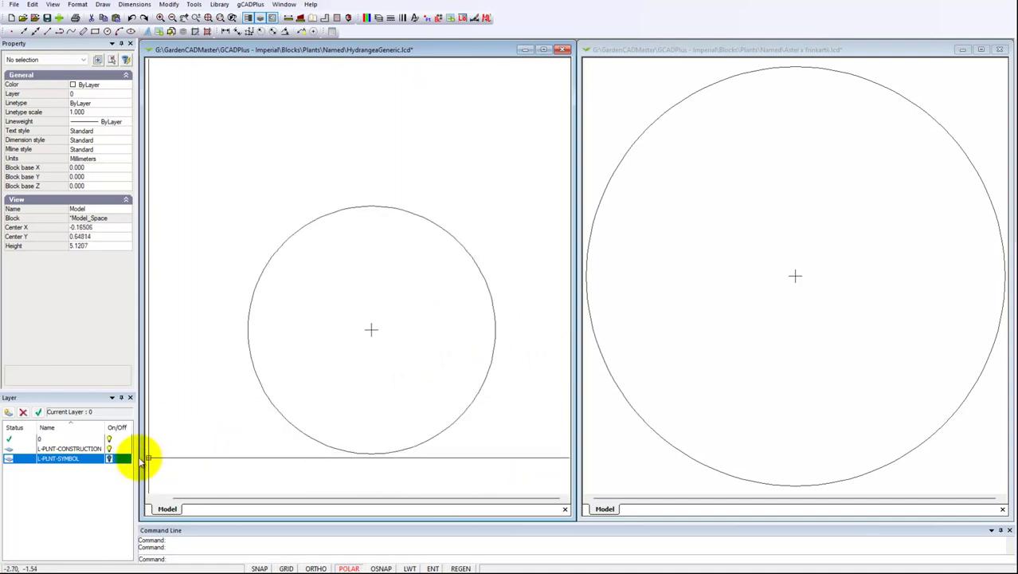
left_click(109, 460)
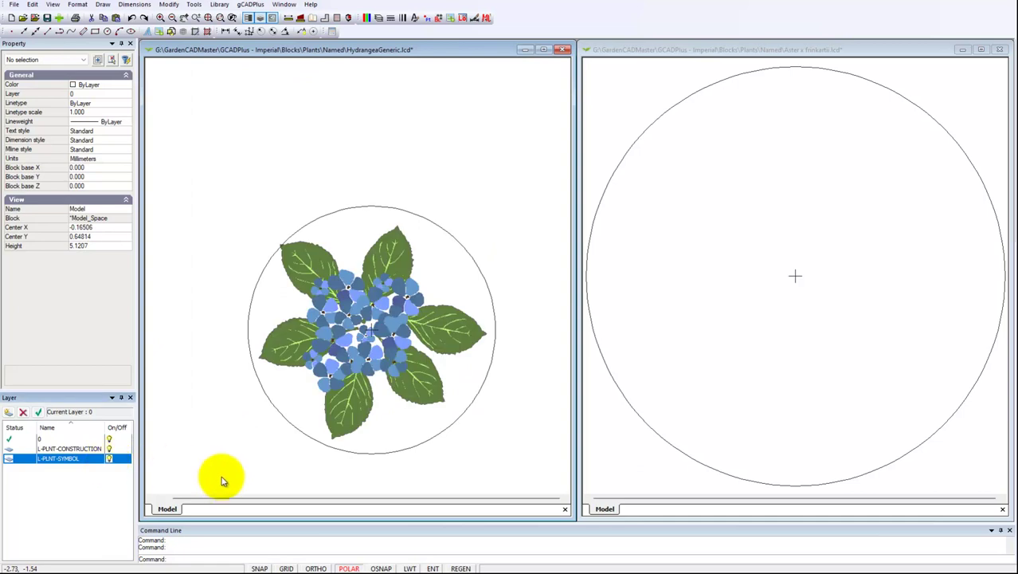
right_click(478, 219)
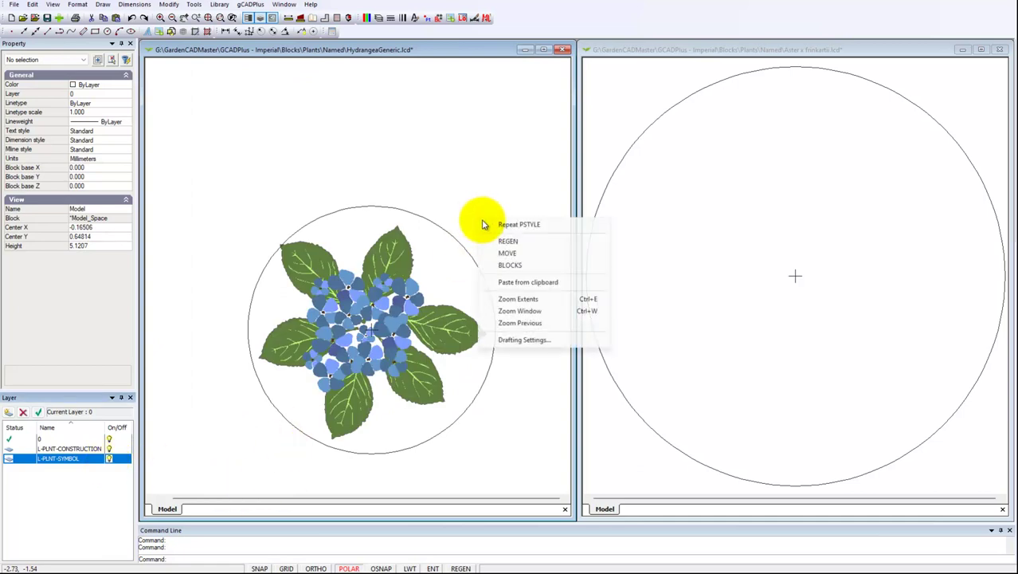
left_click(525, 301)
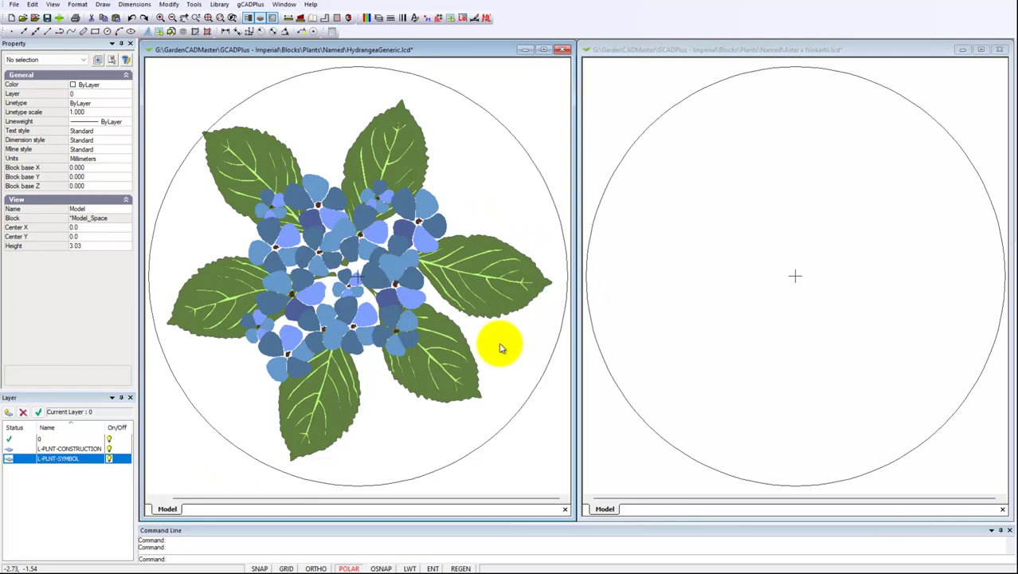
left_click(519, 411)
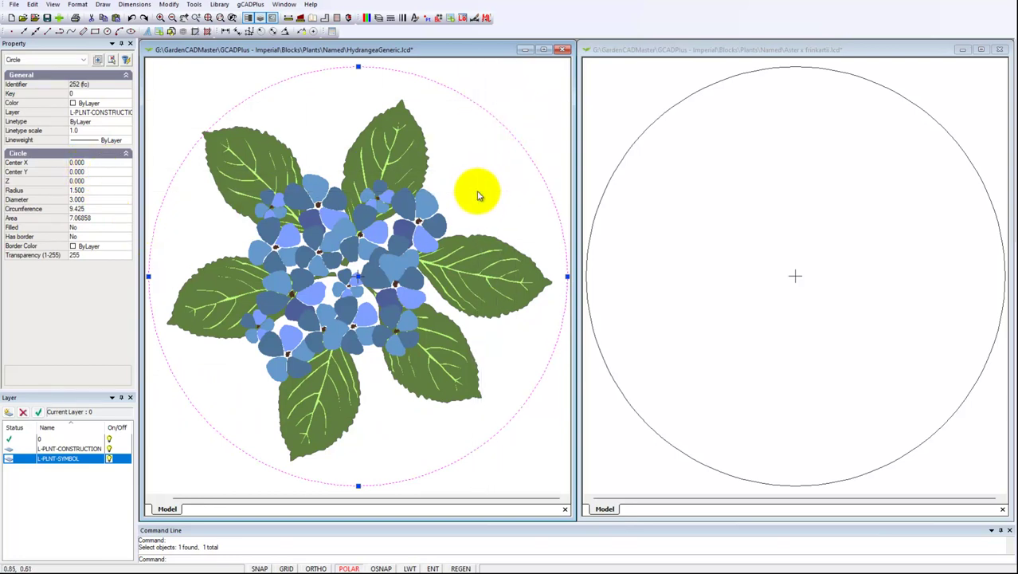
Deselect the circle and zoom the drawings out with the mouse wheel.
key("Escape")
scroll(477, 195, "down", 1)
scroll(477, 196, "down", 1)
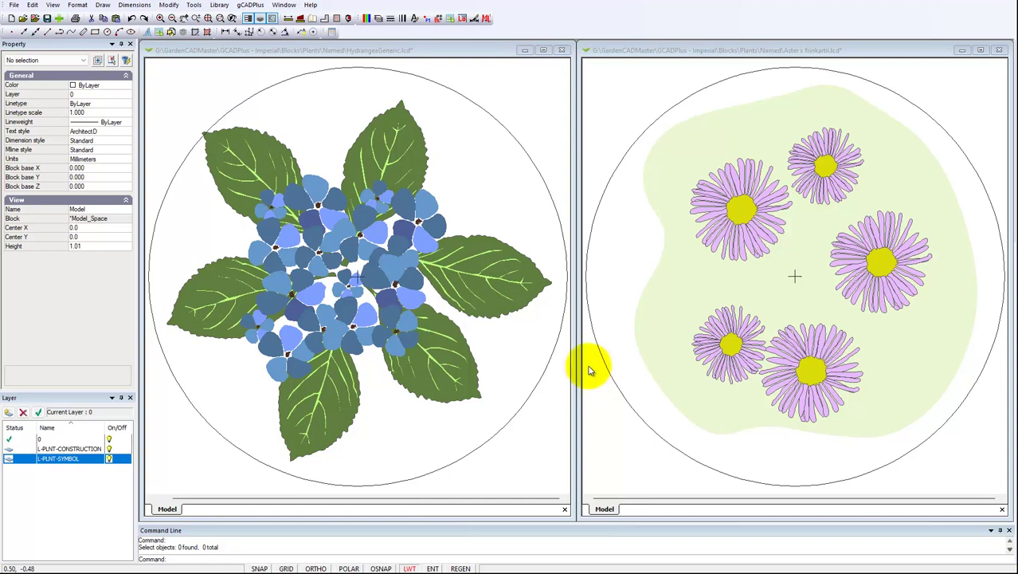
Select a hydrangea flower-head block to read its block reference name.
left_click(500, 223)
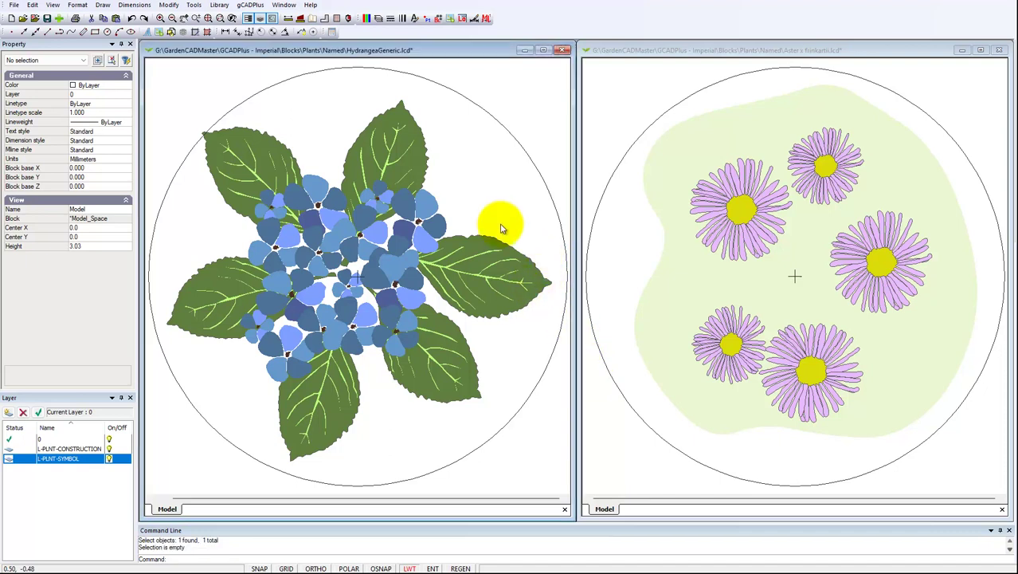
left_click(504, 226)
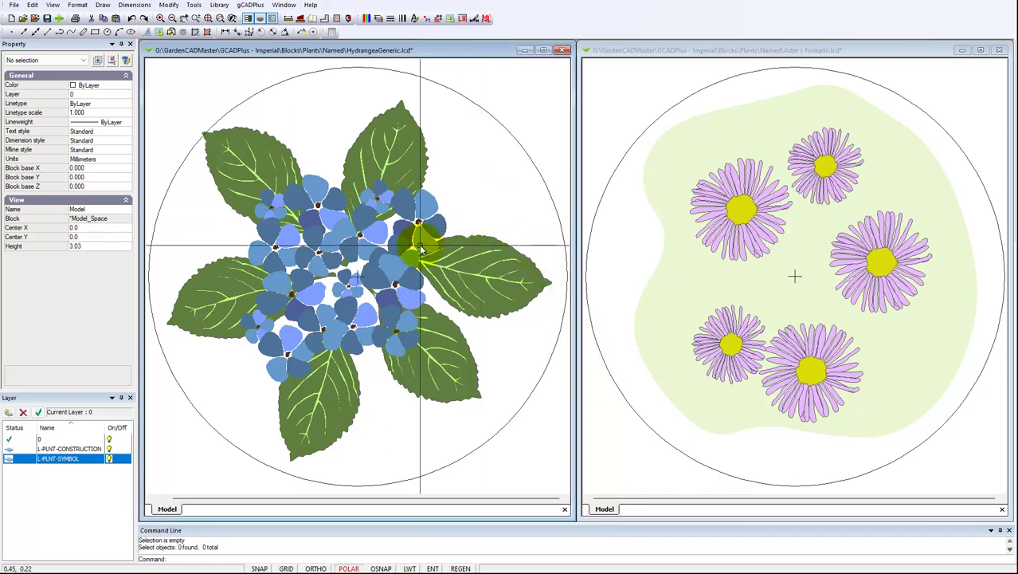
left_click(417, 251)
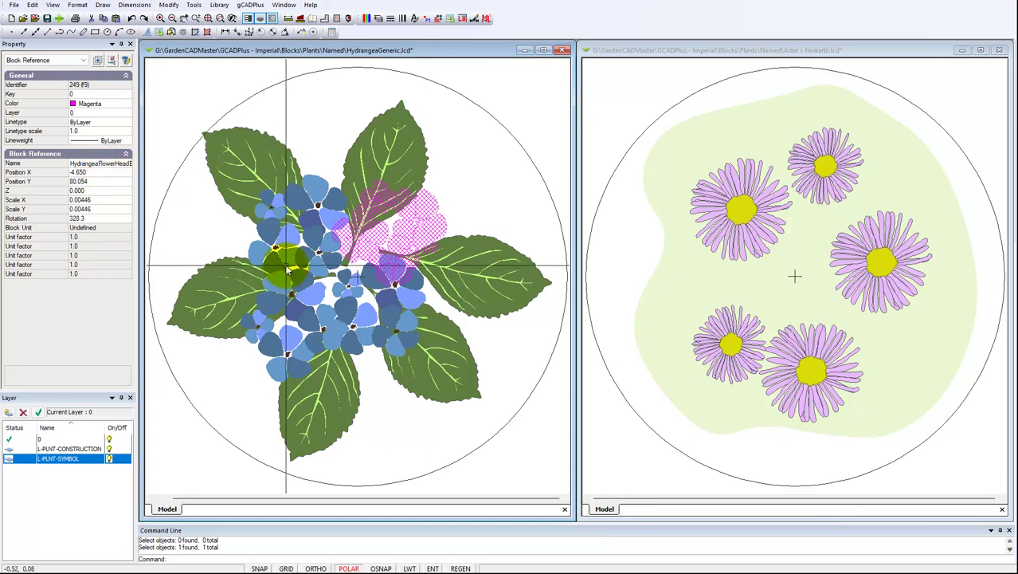
key("Escape")
Select the top-left aster flower to read its AsterFlower block name, then right-click it.
left_click(739, 283)
key("Escape")
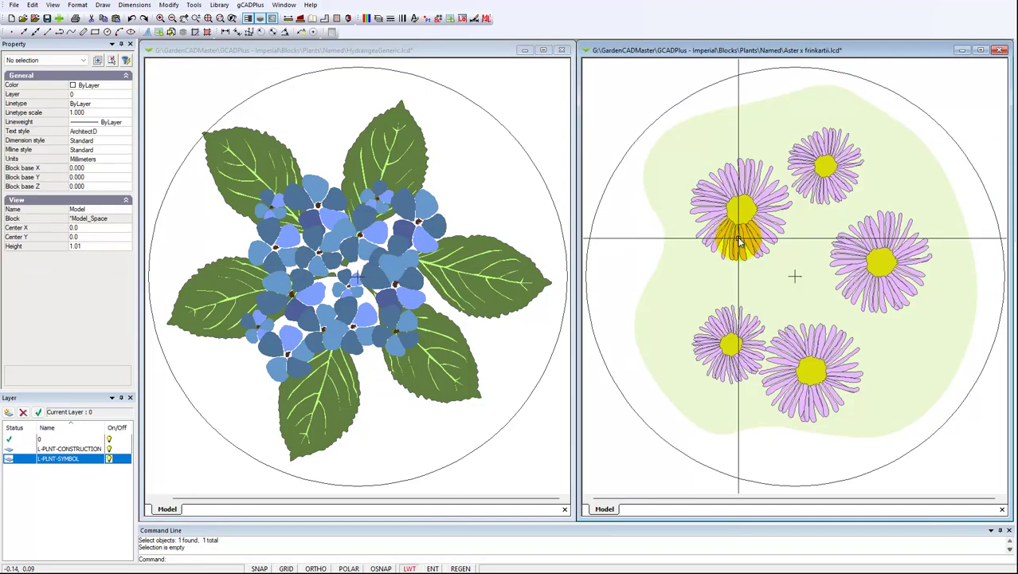
left_click(740, 239)
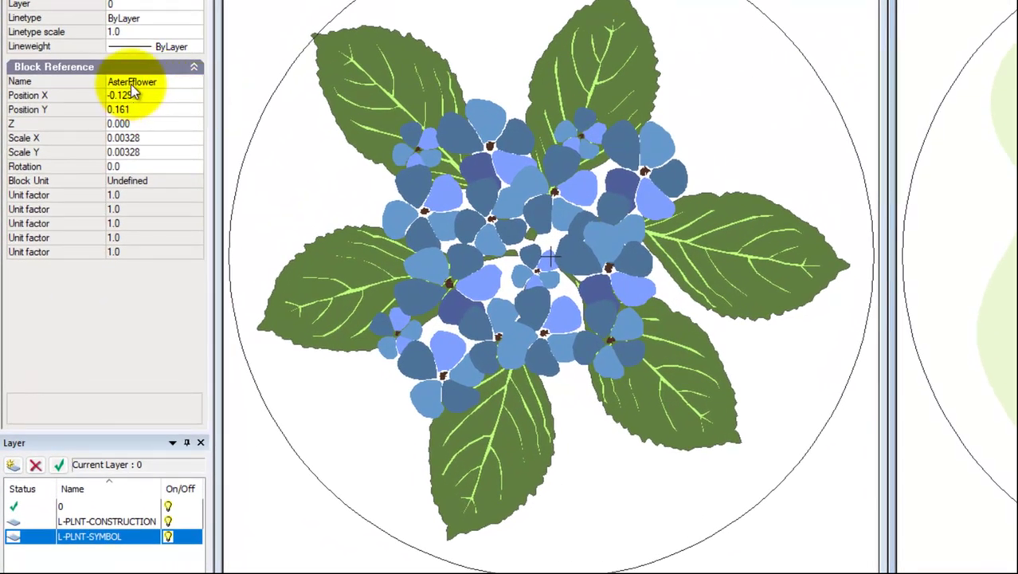
left_click(777, 143)
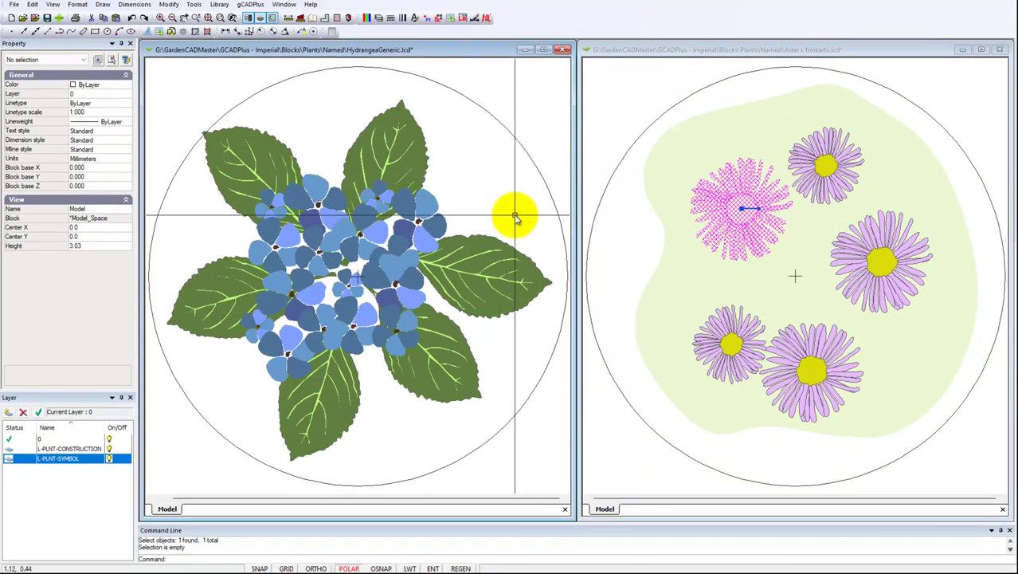
left_click(637, 228)
right_click(638, 234)
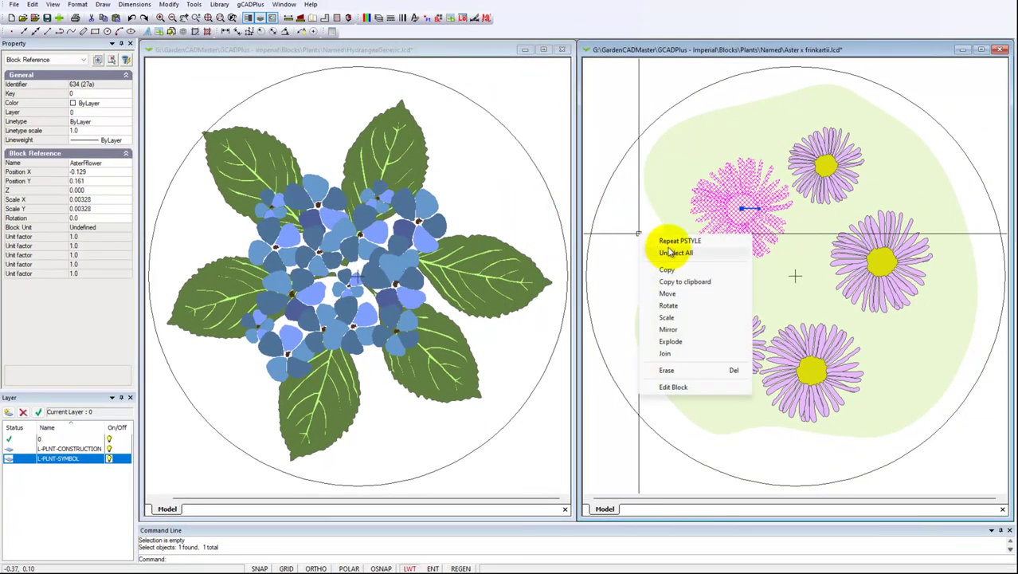
Choose Unselect All from the context menu to clear the aster flower.
left_click(673, 253)
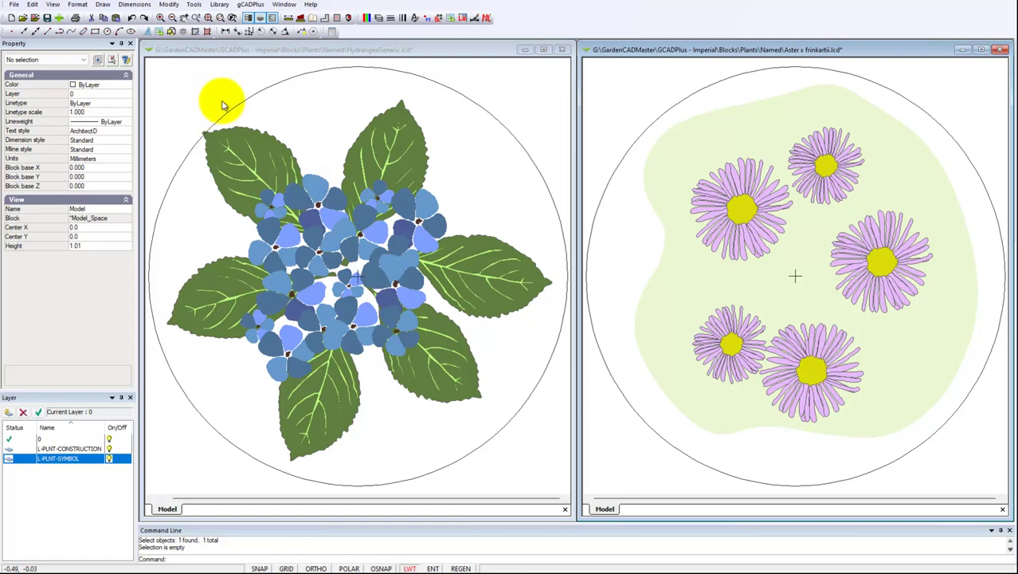
Check the active drawing's file size, reported as 38KB.
left_click(16, 5)
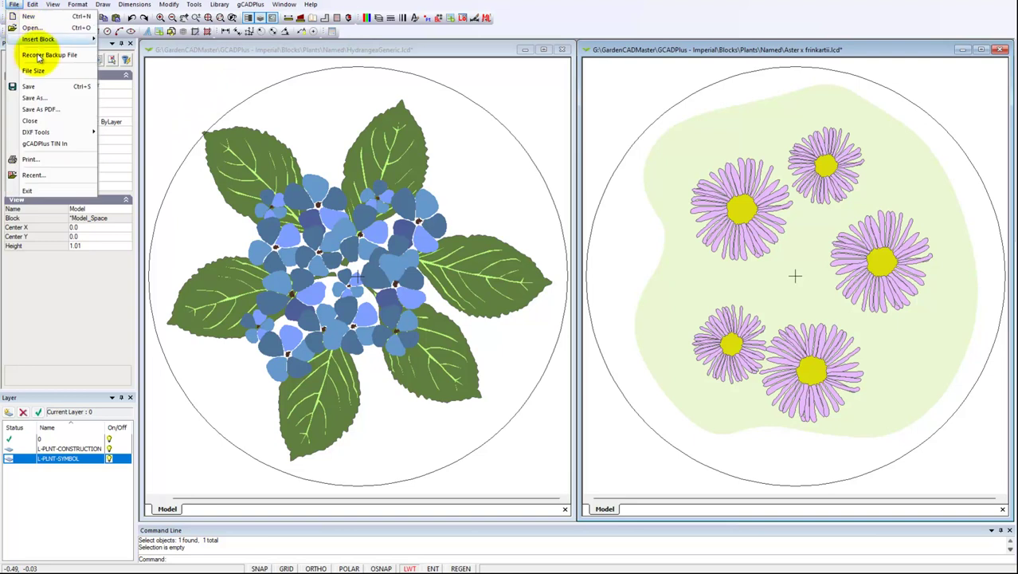
left_click(36, 68)
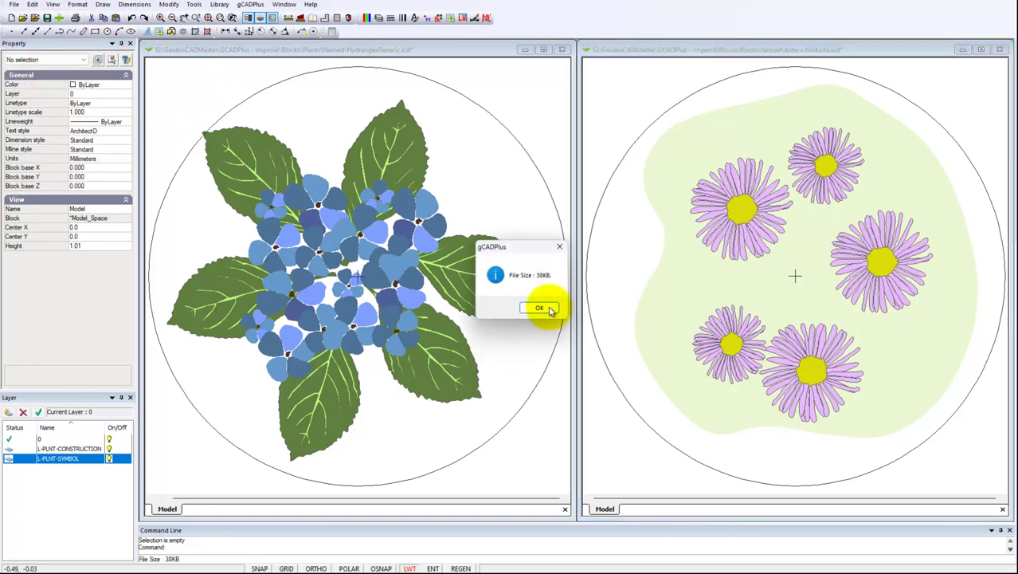
left_click(526, 111)
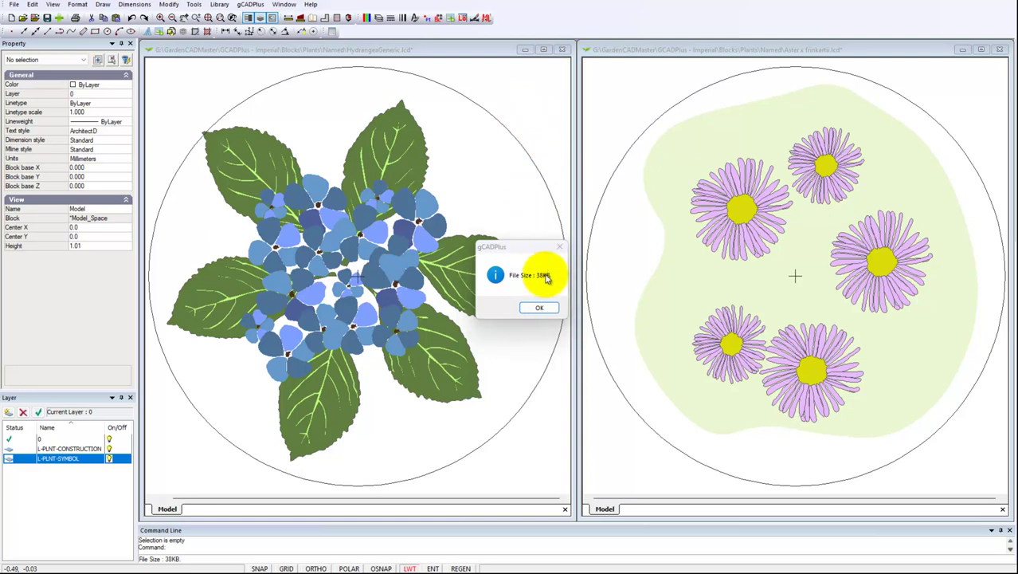
left_click(540, 308)
Activate the hydrangea drawing and check its file size, reported as 66KB.
left_click(513, 204)
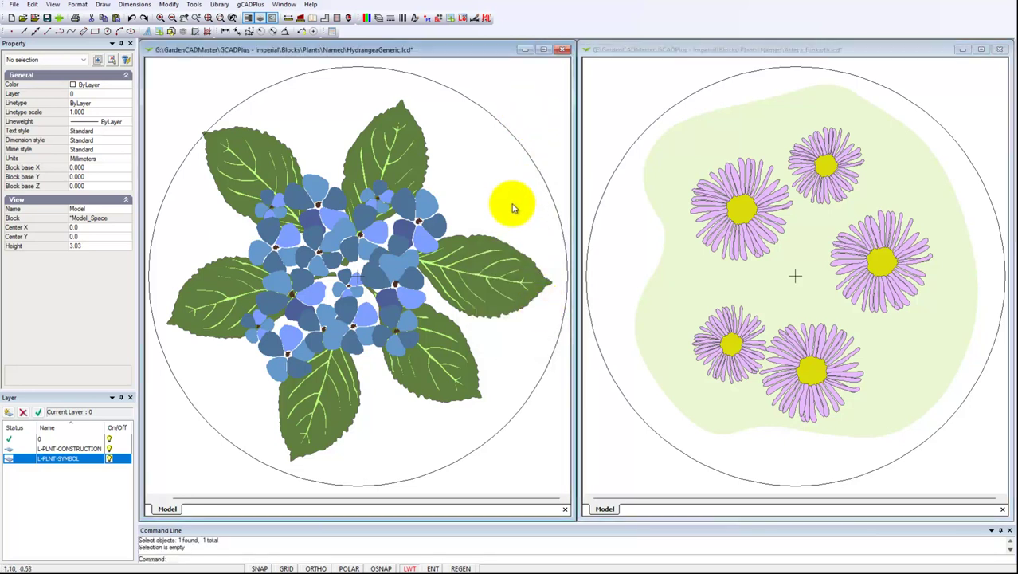
left_click(507, 88)
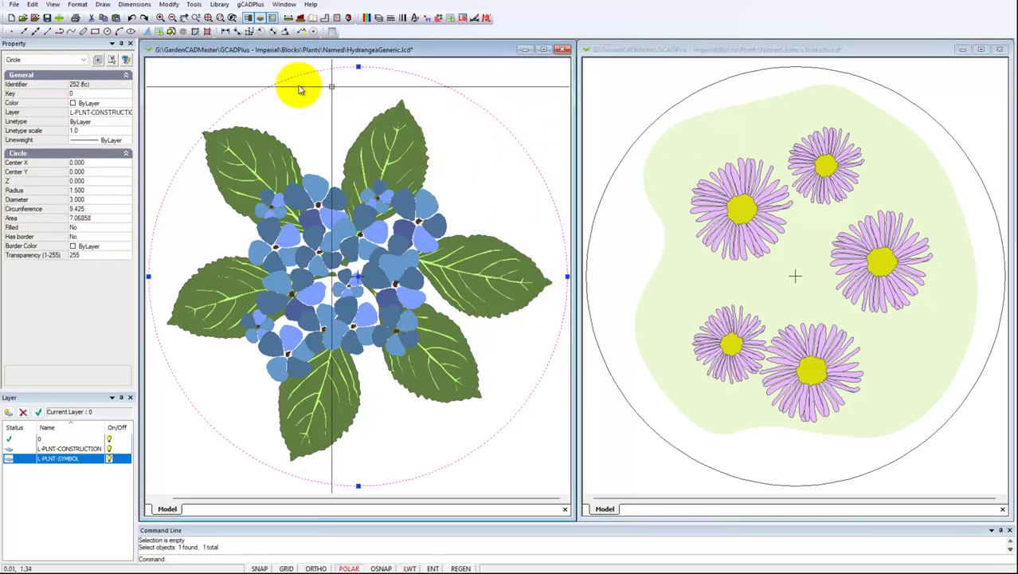
key("Escape")
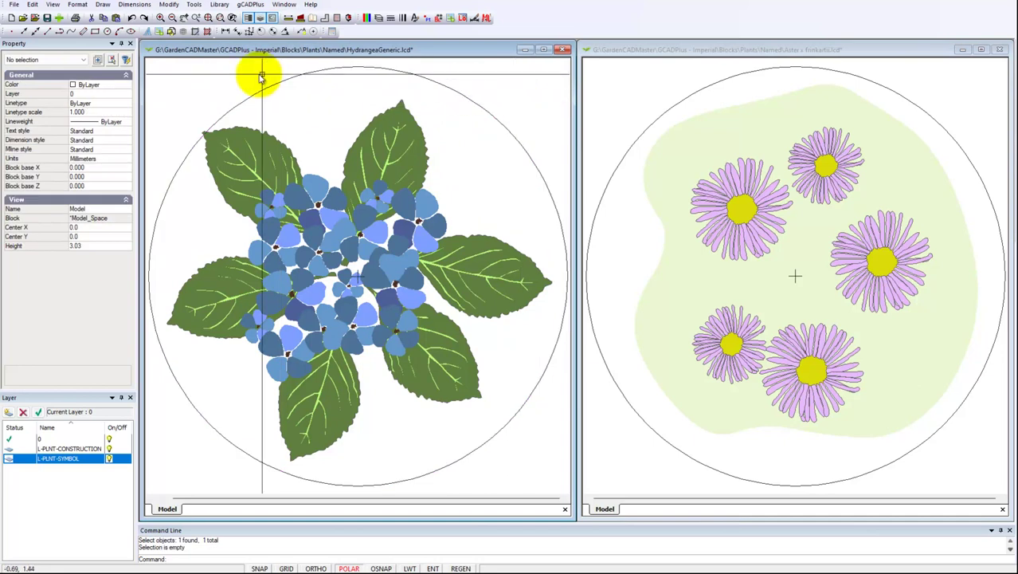
left_click(14, 4)
left_click(45, 75)
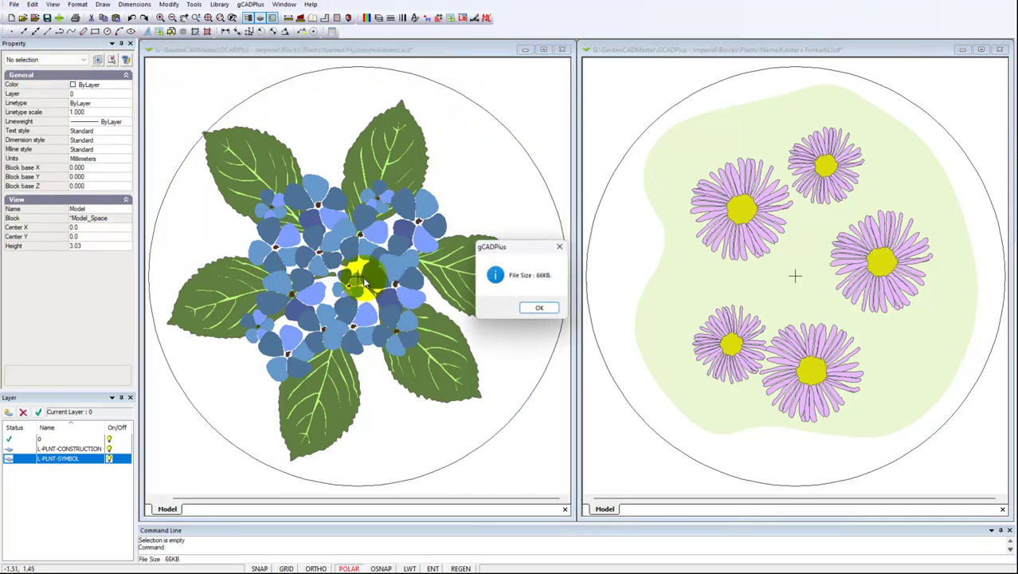
left_click(532, 309)
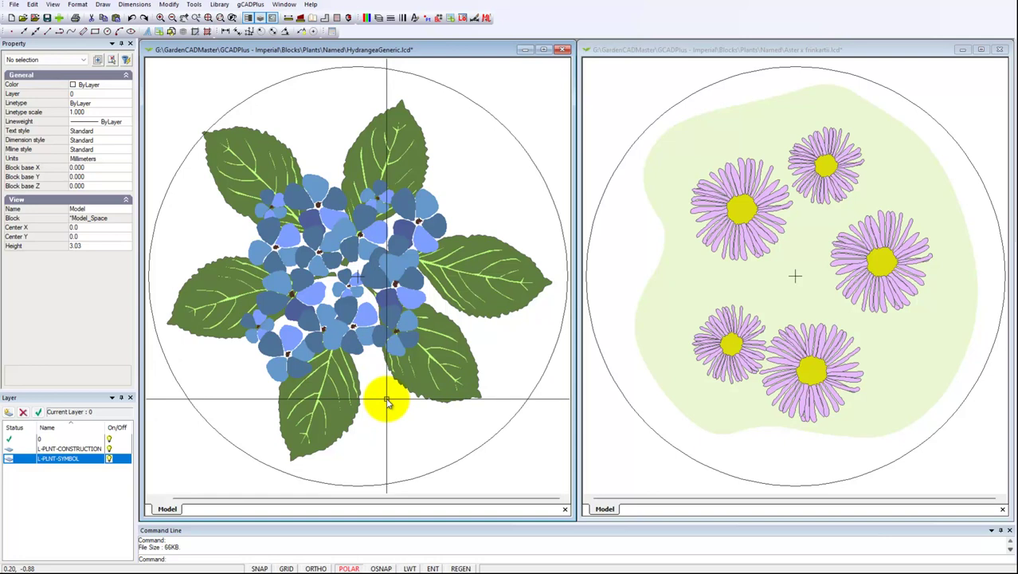
Select the hydrangea boundary circle to confirm centre 0,0, radius 1.5, diameter 3.000.
scroll(433, 417, "down", 1)
scroll(435, 422, "up", 1)
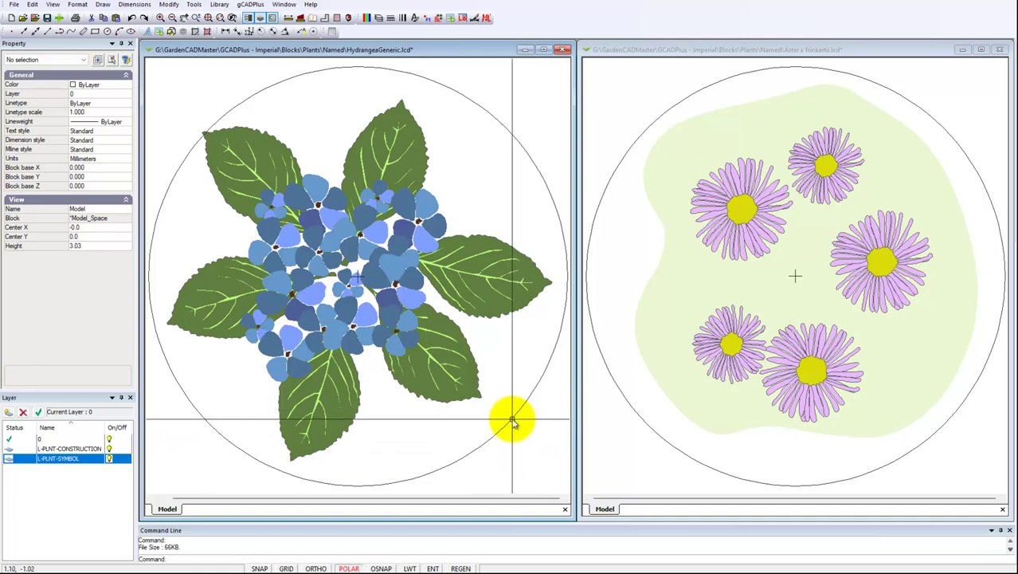
left_click(516, 420)
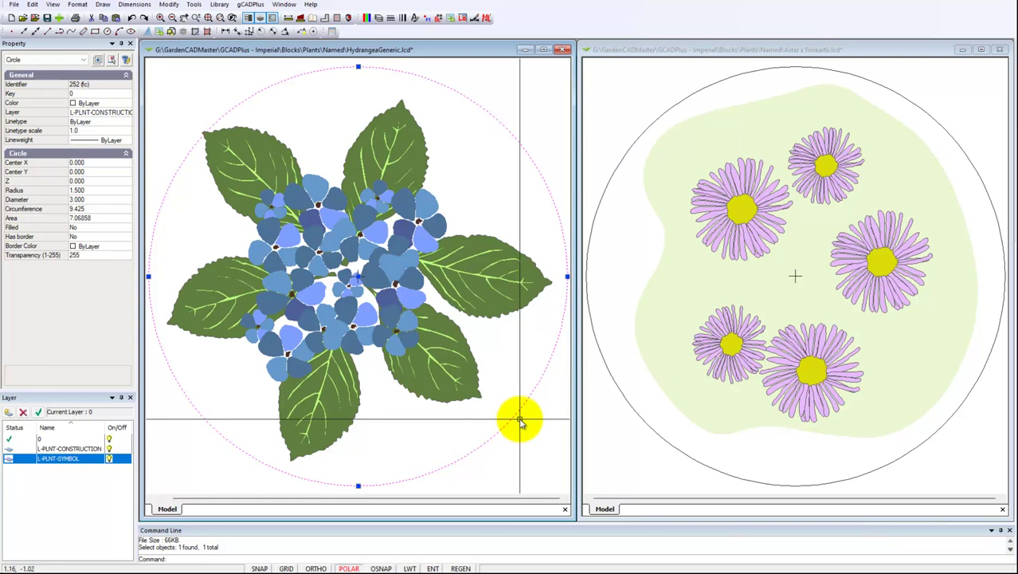
Reselect the hydrangea boundary circle to confirm its 1.5 radius, then deselect and zoom out.
key("Escape")
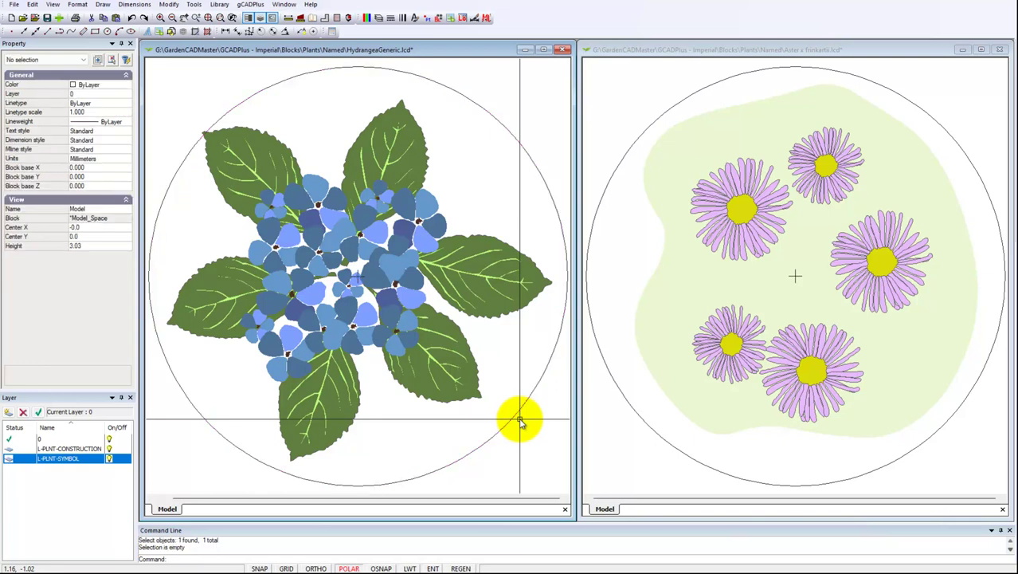
left_click(519, 420)
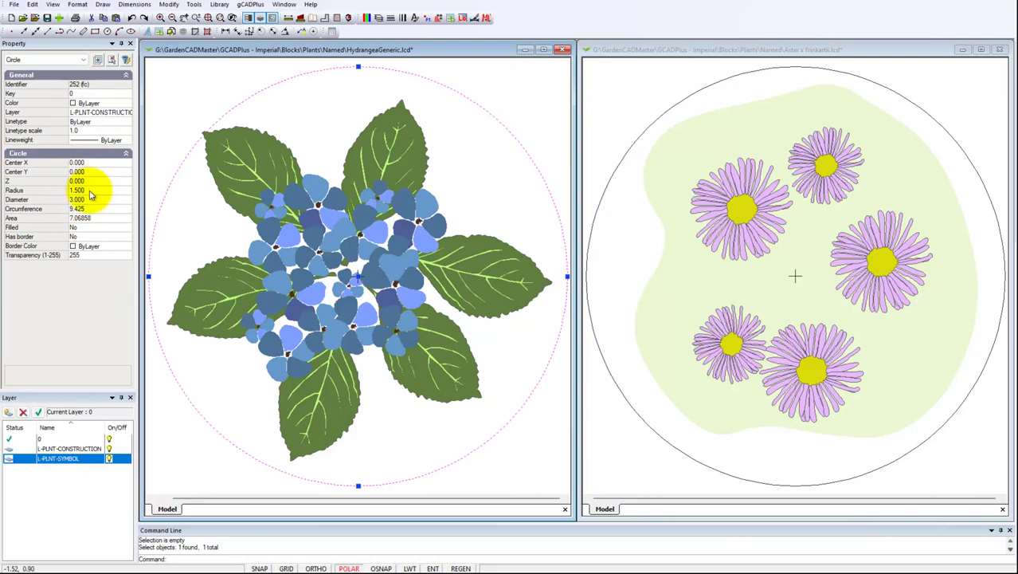
key("Escape")
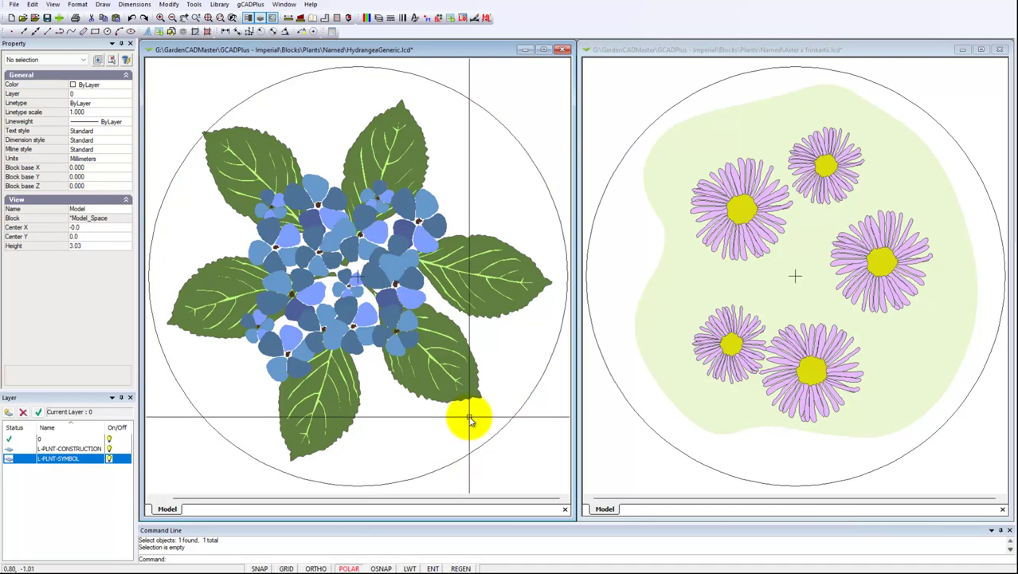
scroll(470, 420, "down", 1)
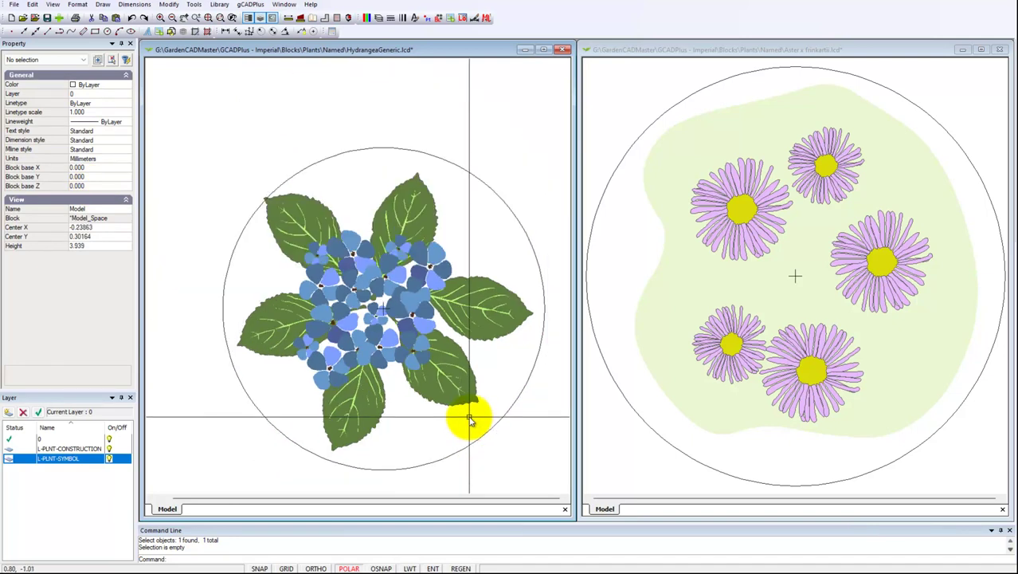